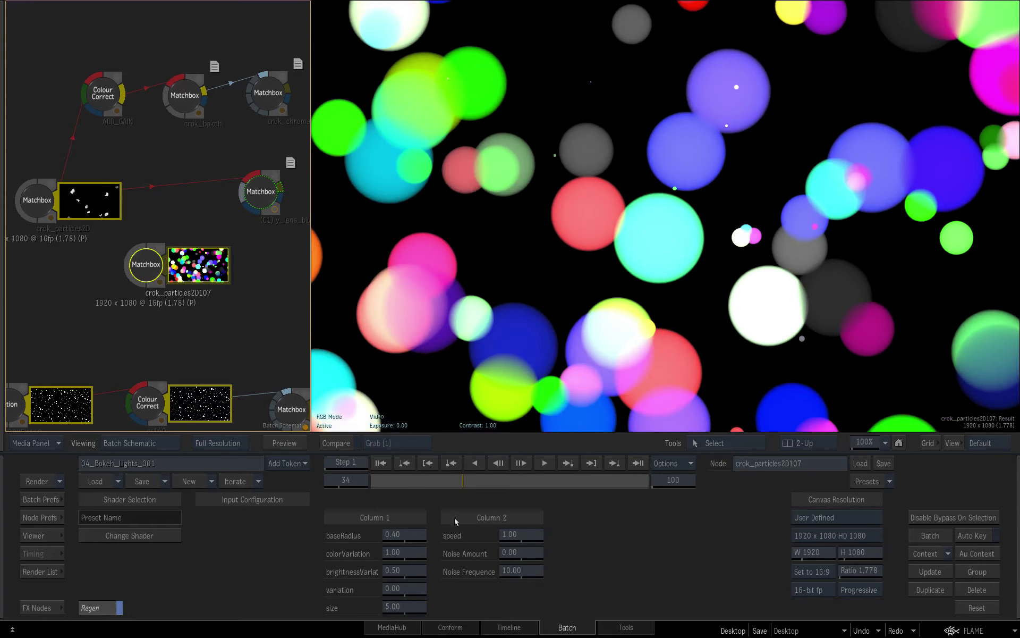
- Set colorVariation to 0.00 and Noise Amount to 0.09 on the crok_particles2D107 node
click(404, 536)
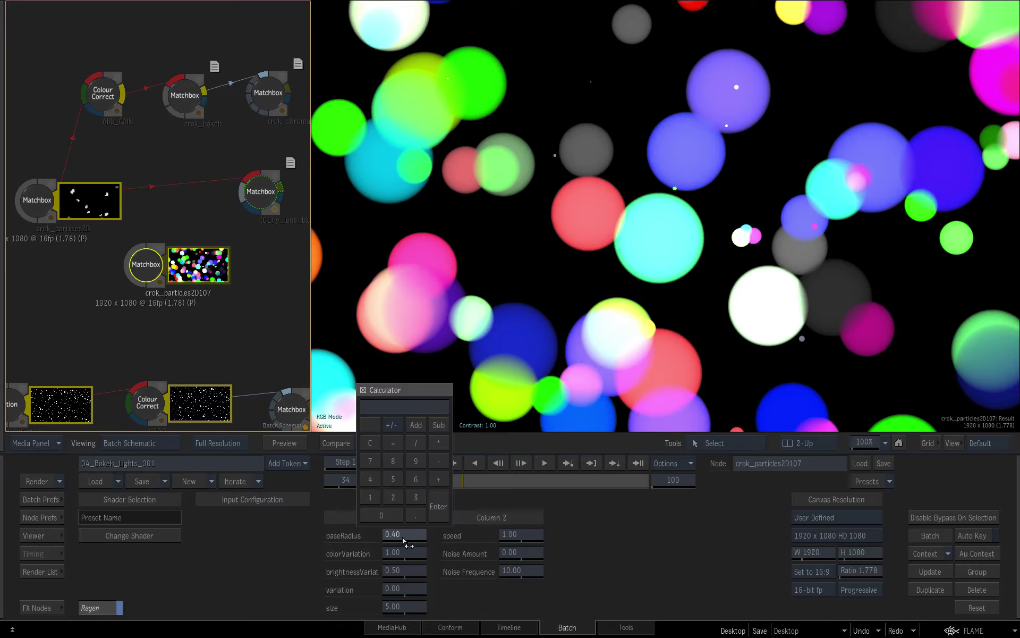
click(406, 554)
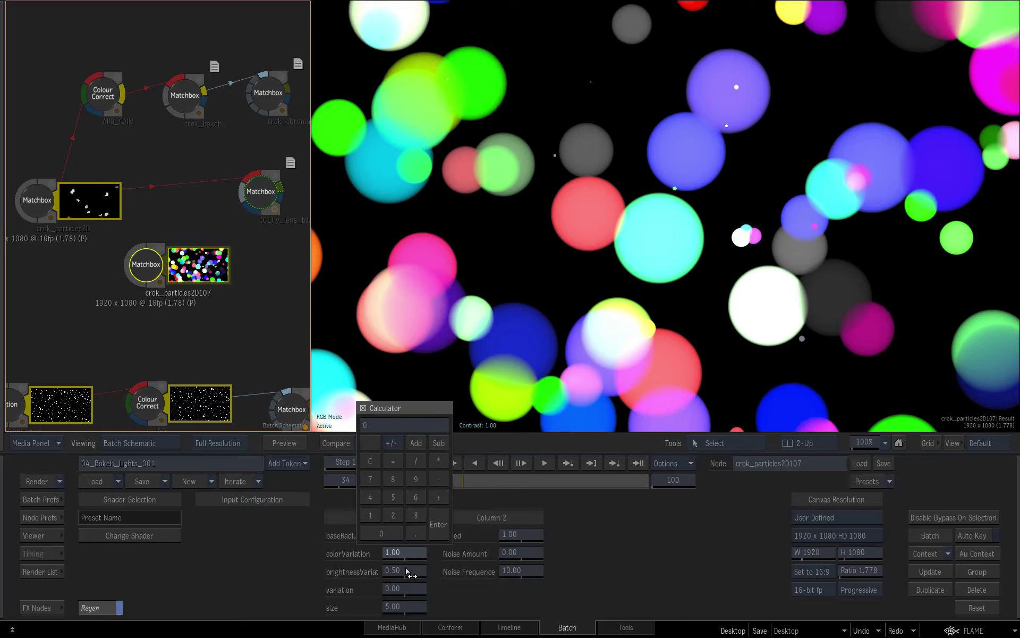
key(Return)
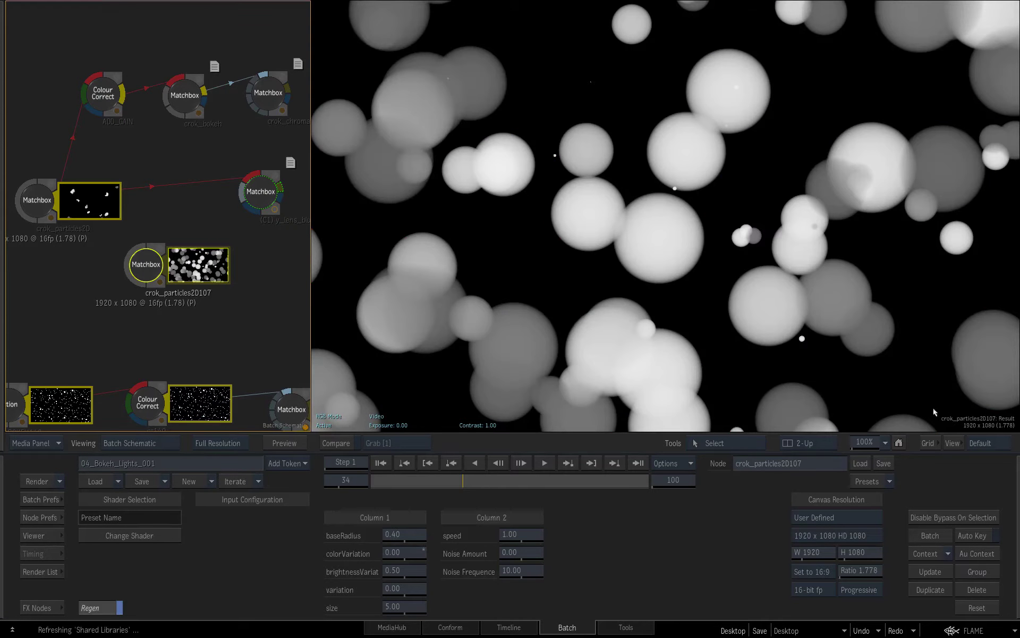
mouse_move(532, 553)
mouse_down()
mouse_move(558, 558)
mouse_move(534, 556)
mouse_up()
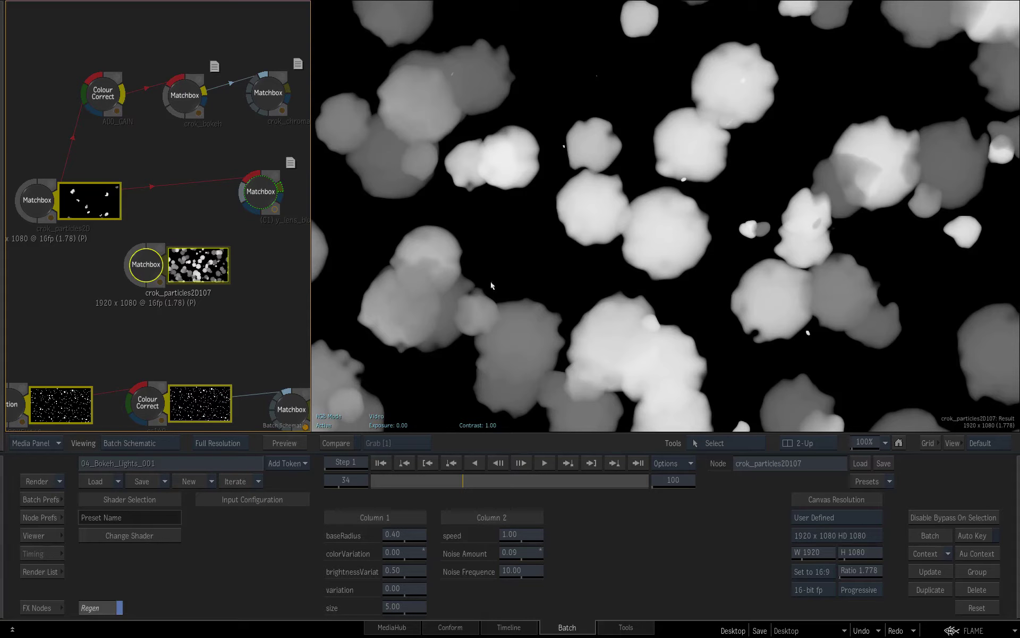
- Examine the results of ADD_GAIN, crok_bokeh and crok_chroma_warp at different frames, with the whole image in view
click(105, 100)
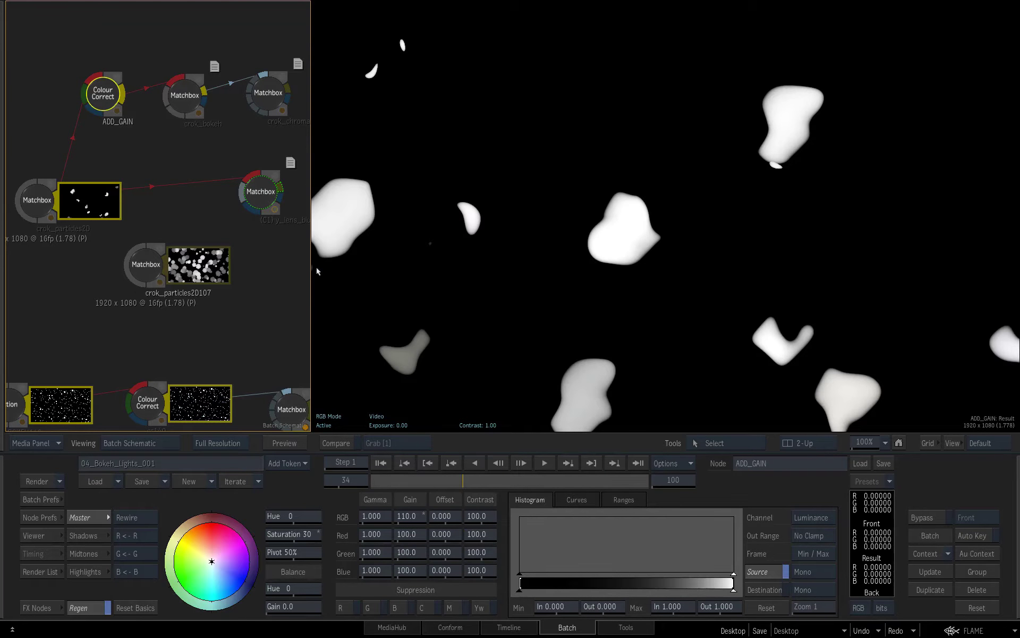
click(180, 101)
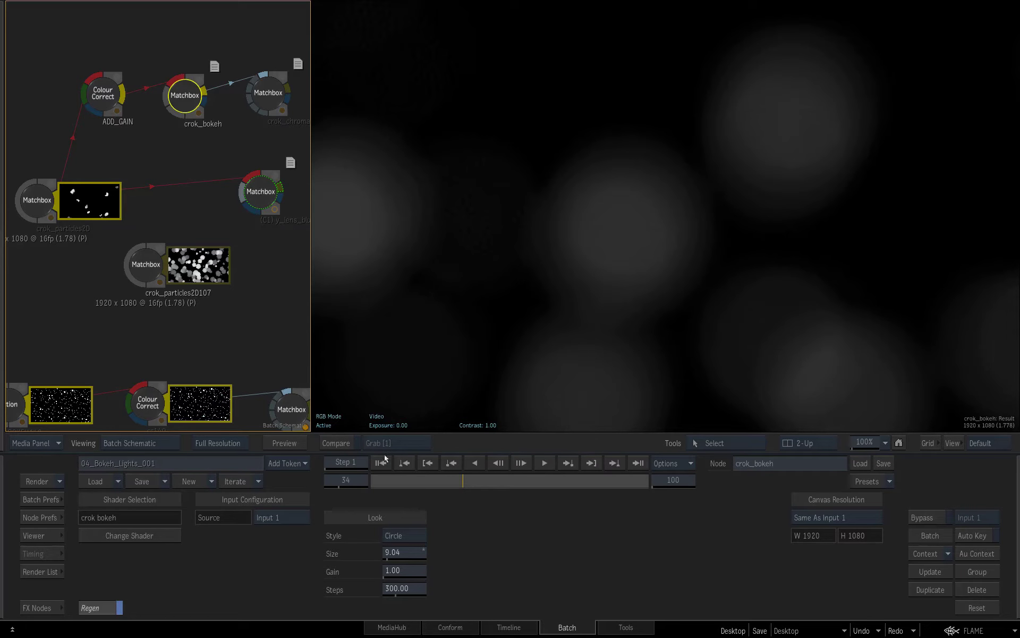
drag(407, 481, 431, 478)
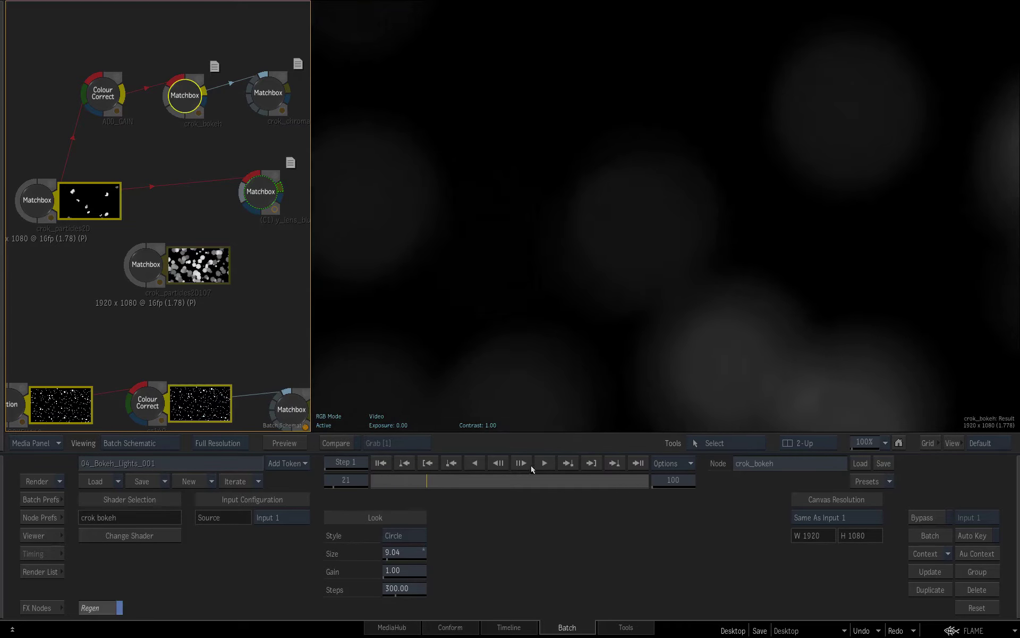
drag(862, 448, 824, 455)
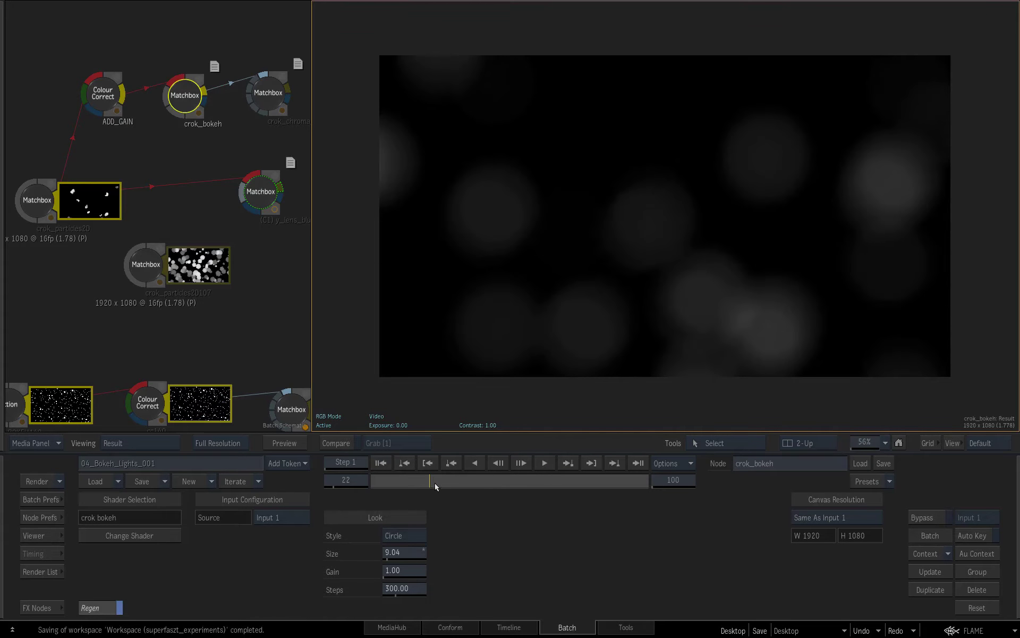
drag(435, 483, 536, 481)
drag(312, 305, 360, 297)
drag(284, 313, 248, 308)
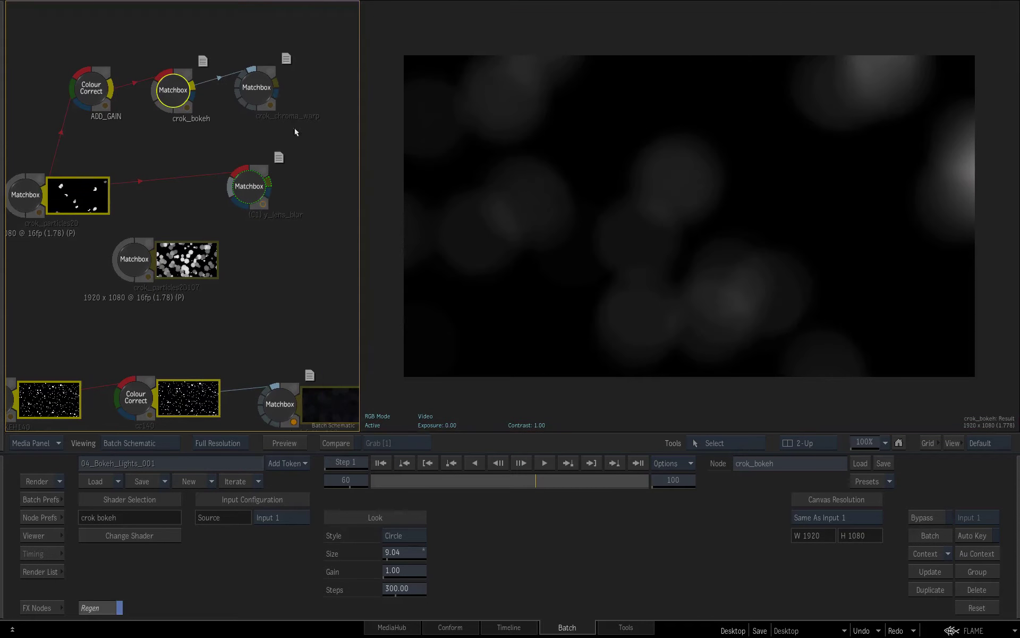
click(251, 99)
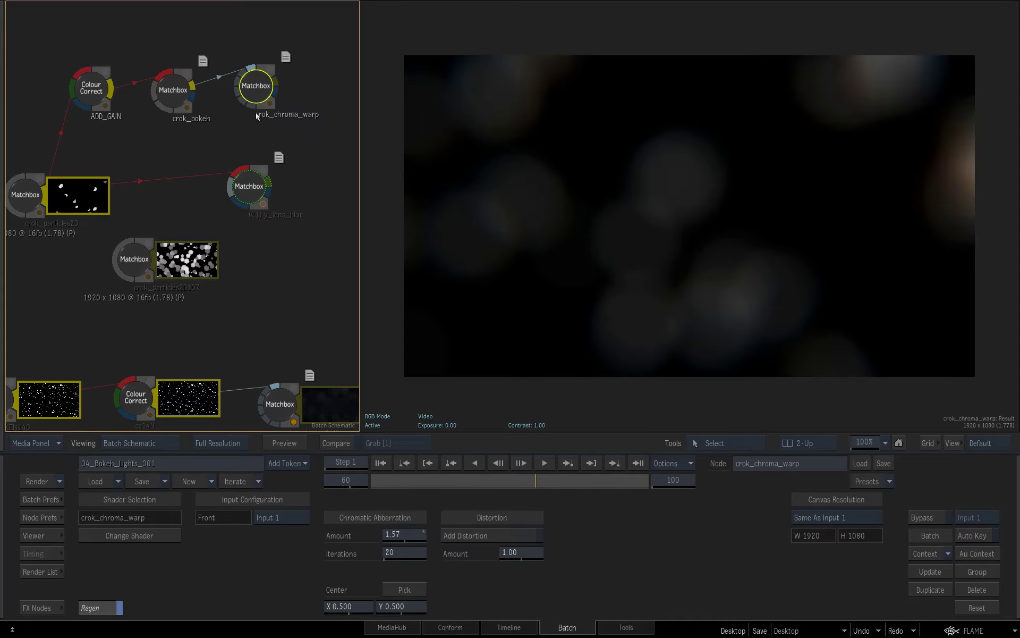
drag(538, 480, 472, 482)
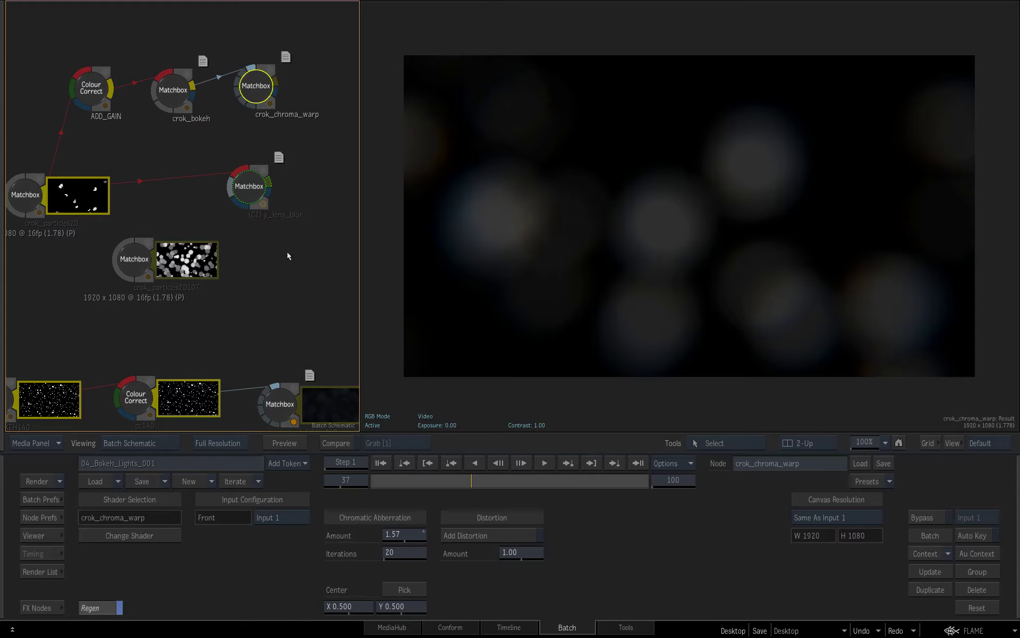
- Select the y_lens_blur node, go to frame 1 and set its Blur Width to 0.83
click(259, 198)
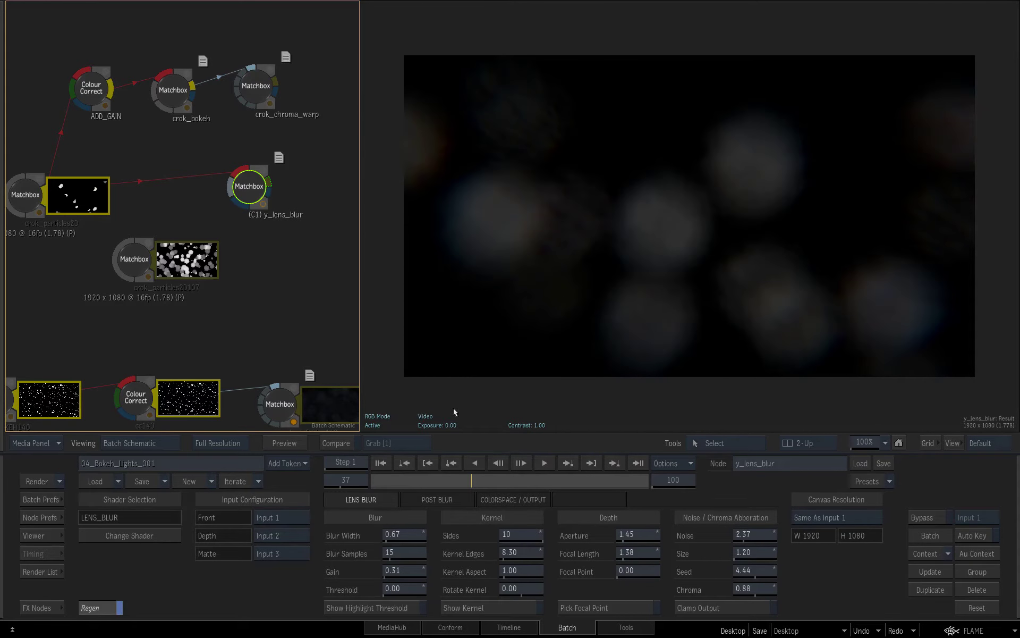
key(Home)
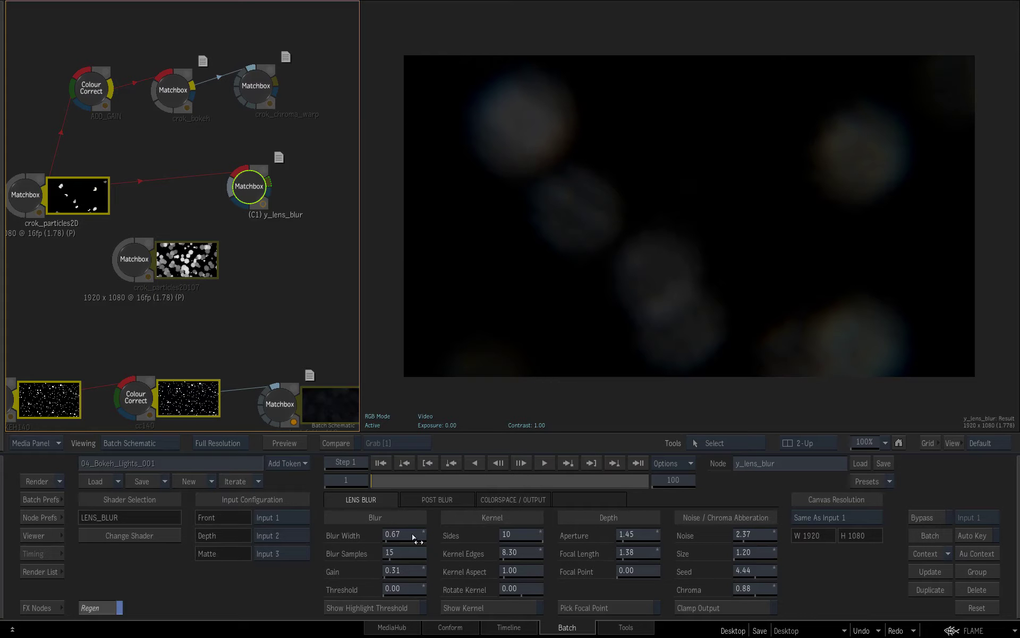
drag(412, 536, 441, 540)
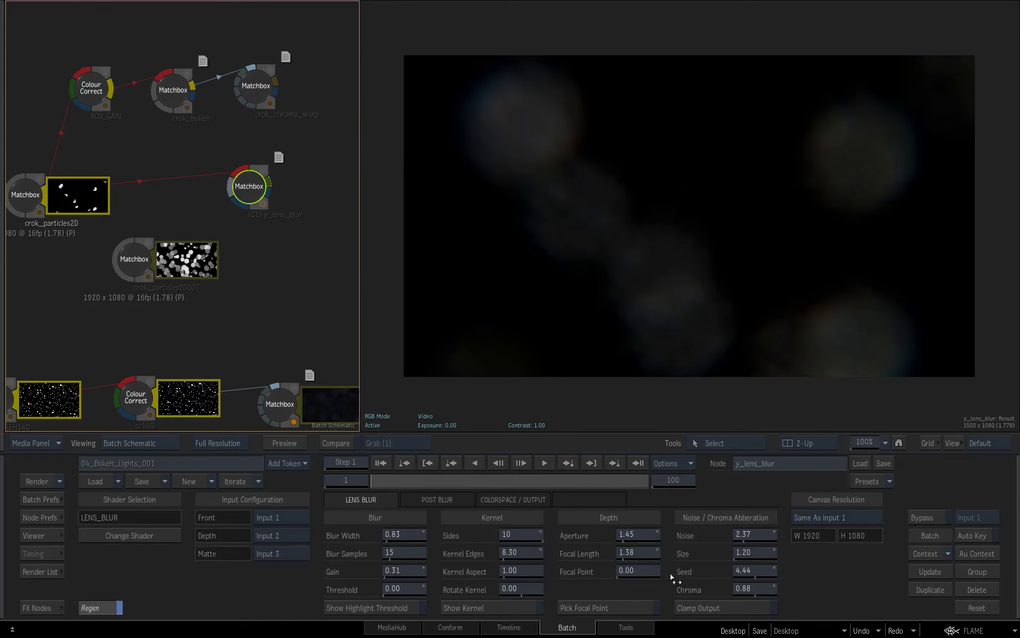
- Try the Pick Focal Point option on the y_lens_blur node and switch it off again
click(645, 610)
click(643, 612)
click(654, 610)
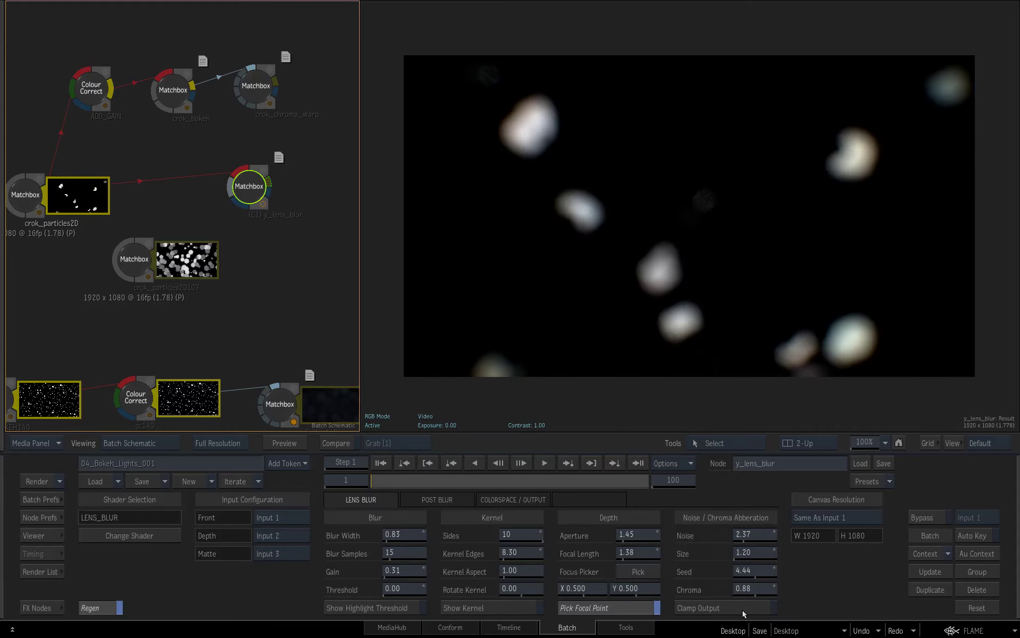
click(573, 610)
click(611, 609)
click(586, 612)
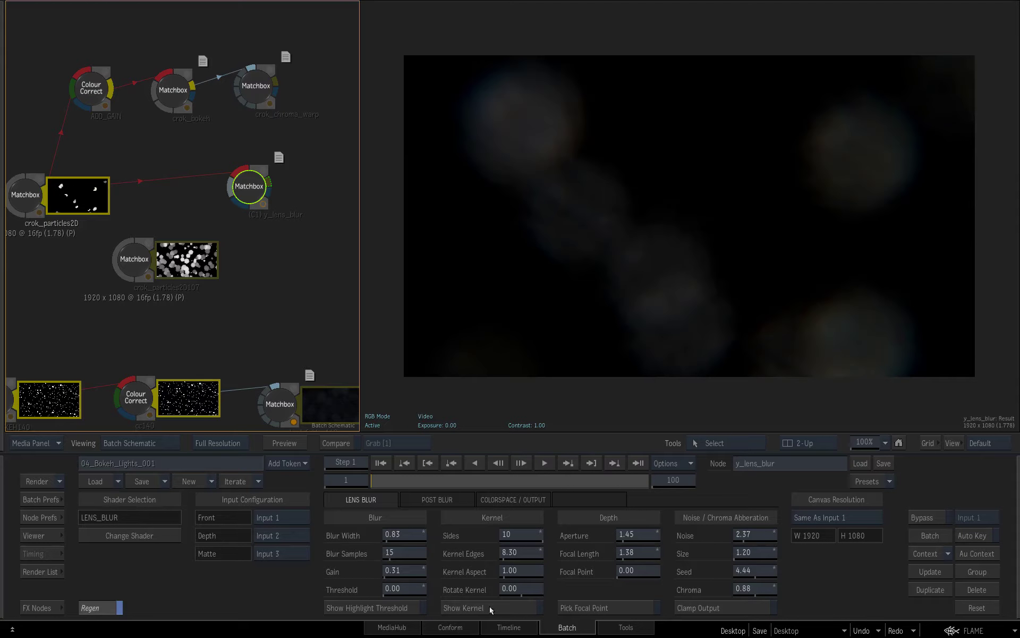
- Show the lens blur kernel, try 3 Sides and restore Sides to 10
click(515, 609)
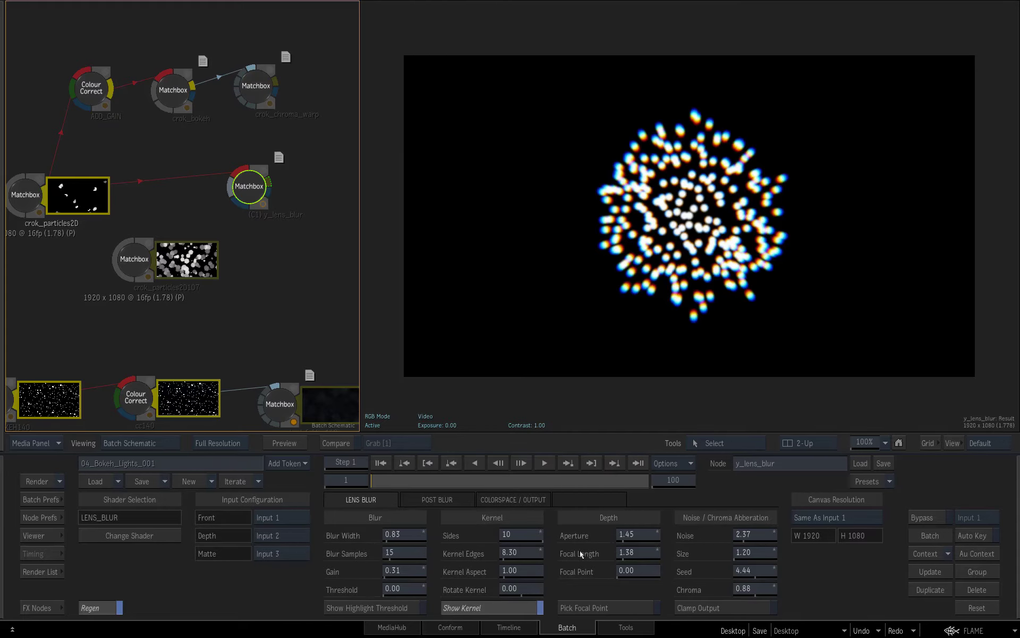
drag(519, 540, 498, 593)
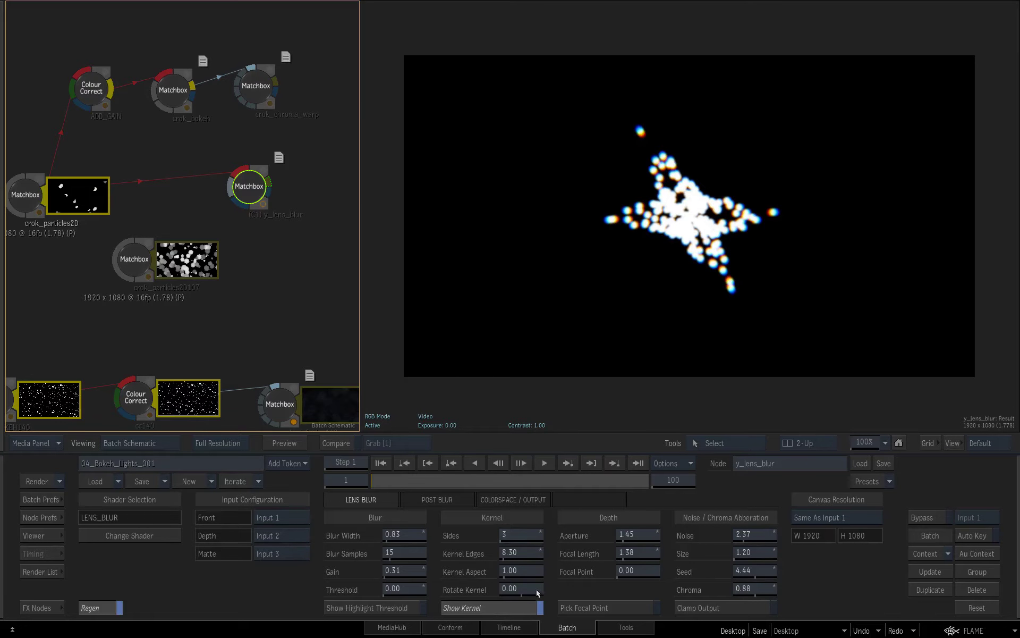
click(518, 534)
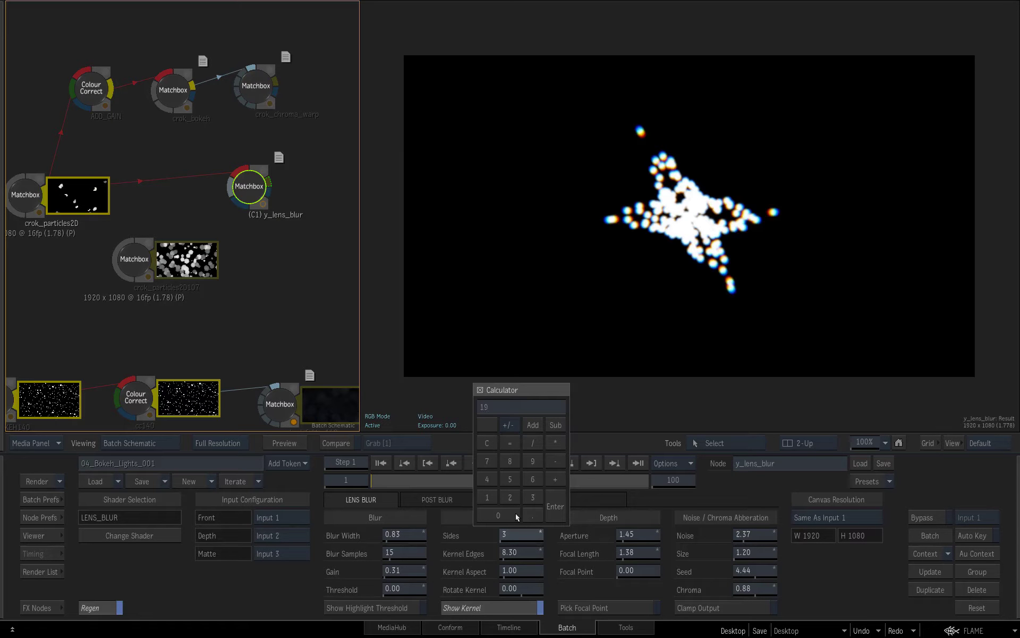
text(10)
key(Return)
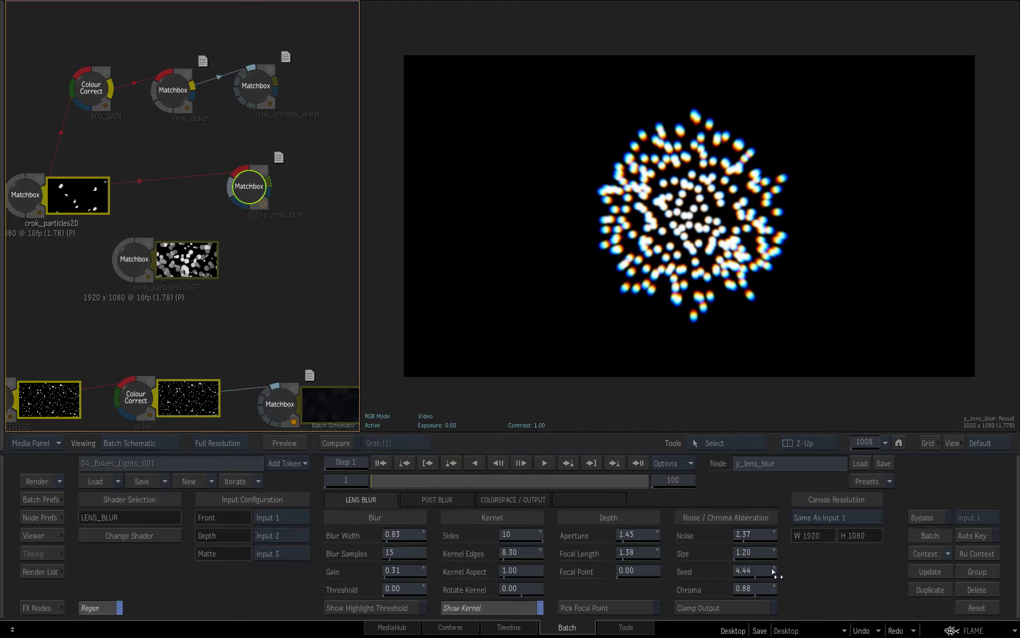
- Reduce the lens blur's Noise to 0.00 and hide the kernel display
click(772, 542)
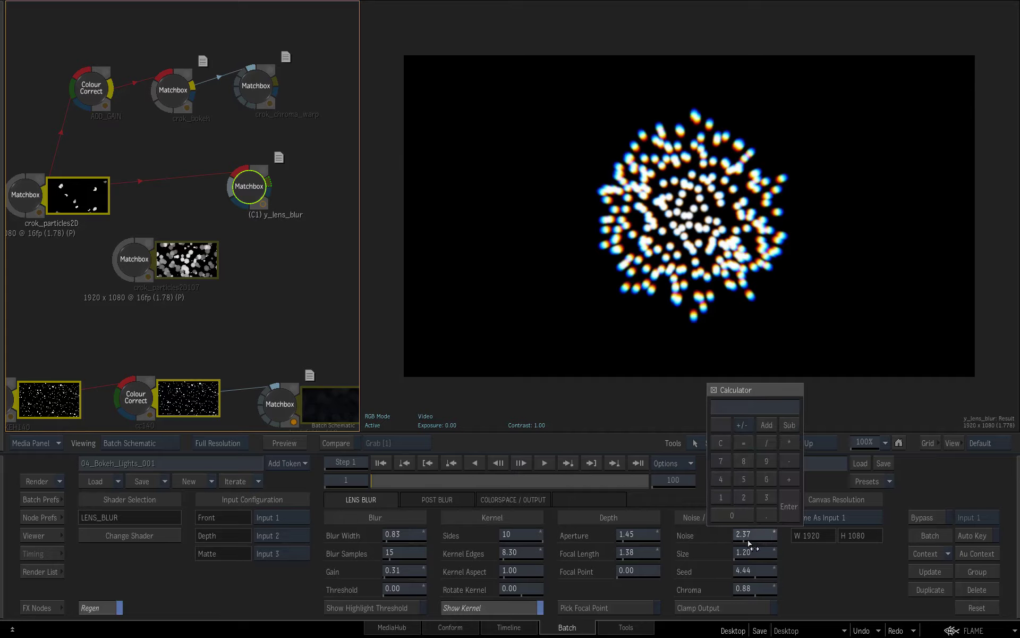
click(782, 494)
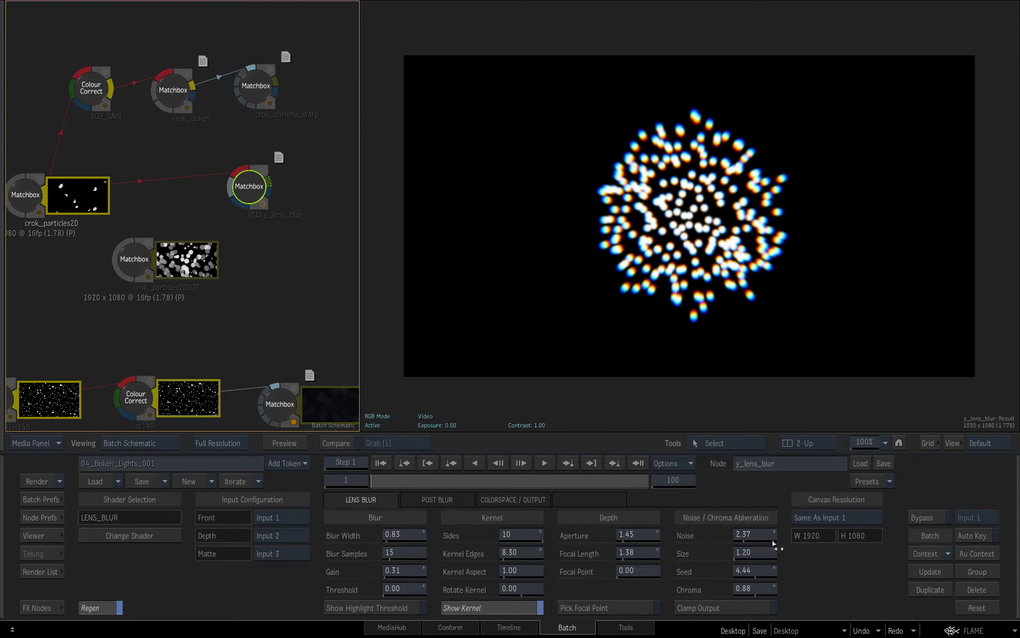
click(774, 541)
click(734, 543)
click(736, 540)
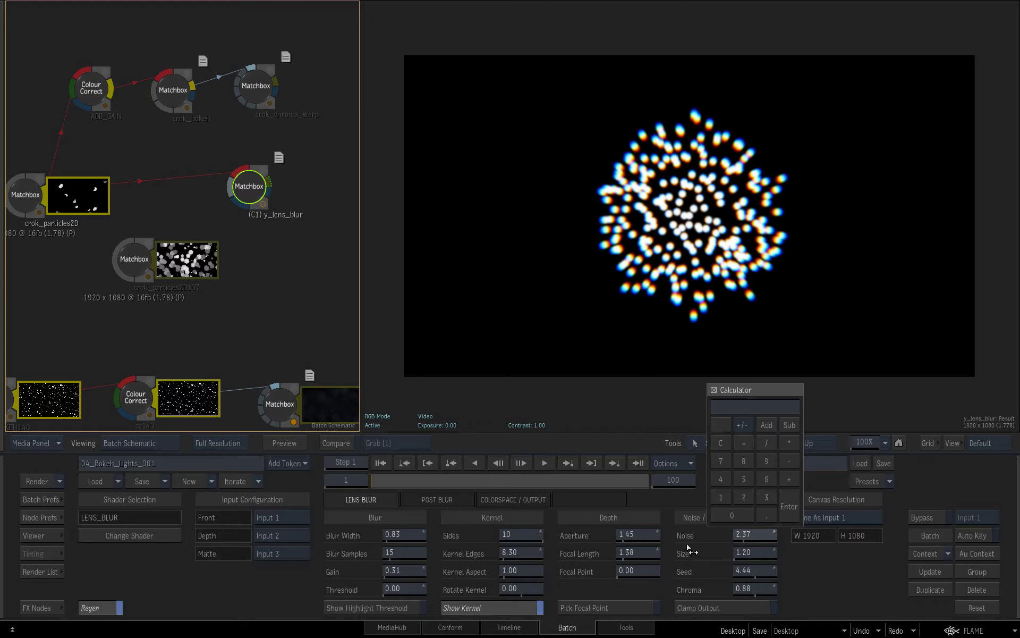
click(714, 390)
drag(761, 540, 556, 585)
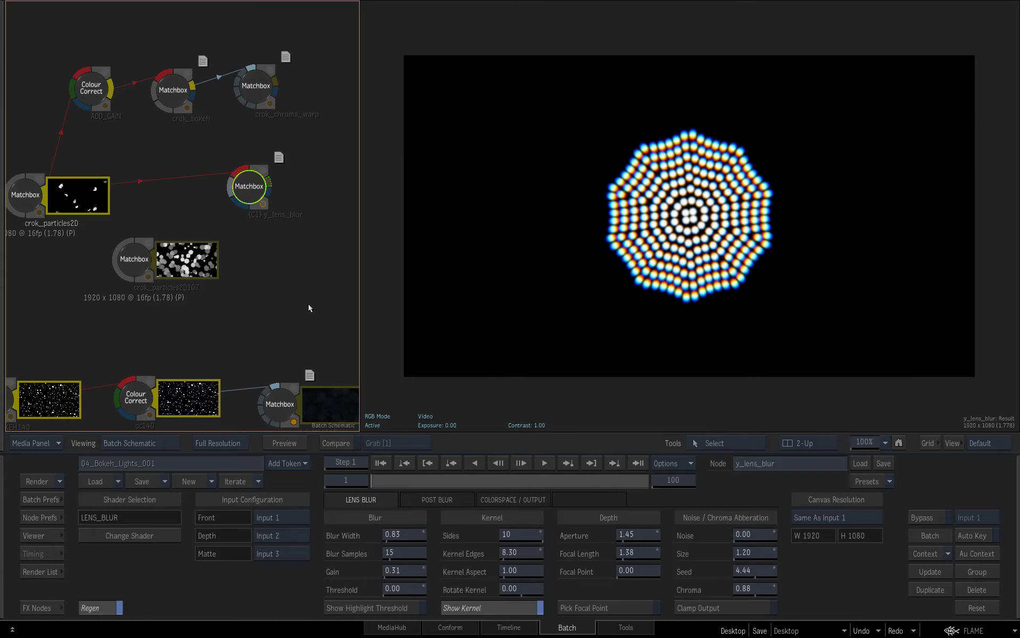
click(520, 609)
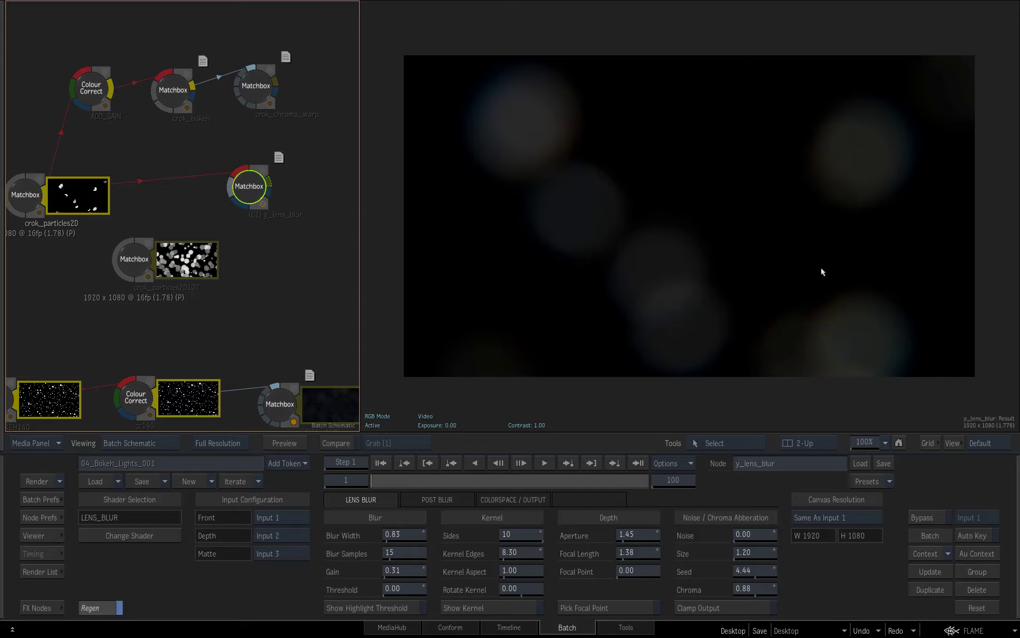
- Compare the crok_chroma_warp result with y_lens_blur, and set the lens blur's Noise to 2.00
click(260, 84)
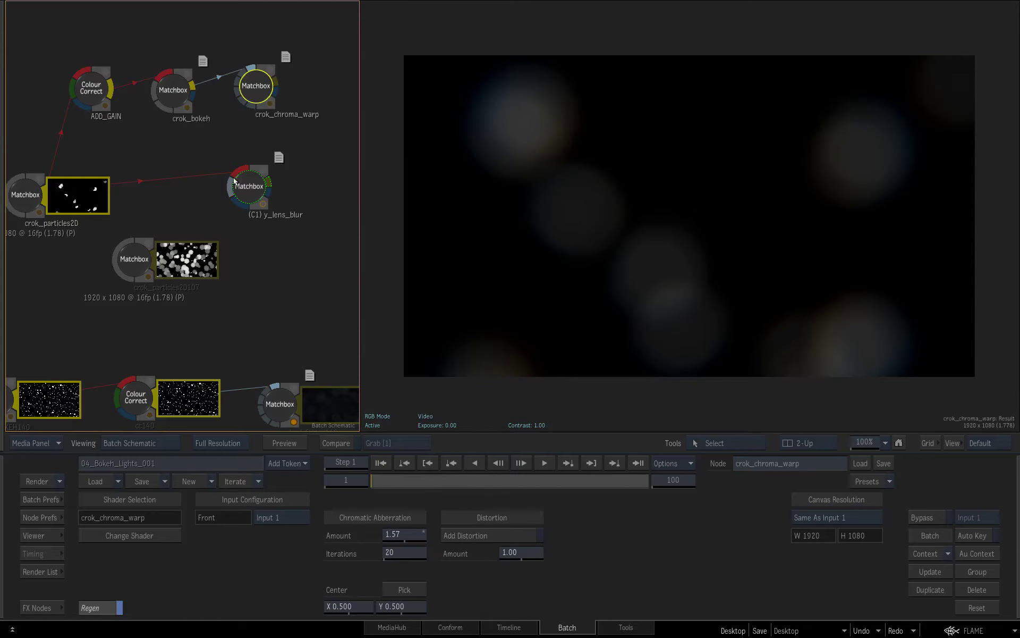
click(254, 191)
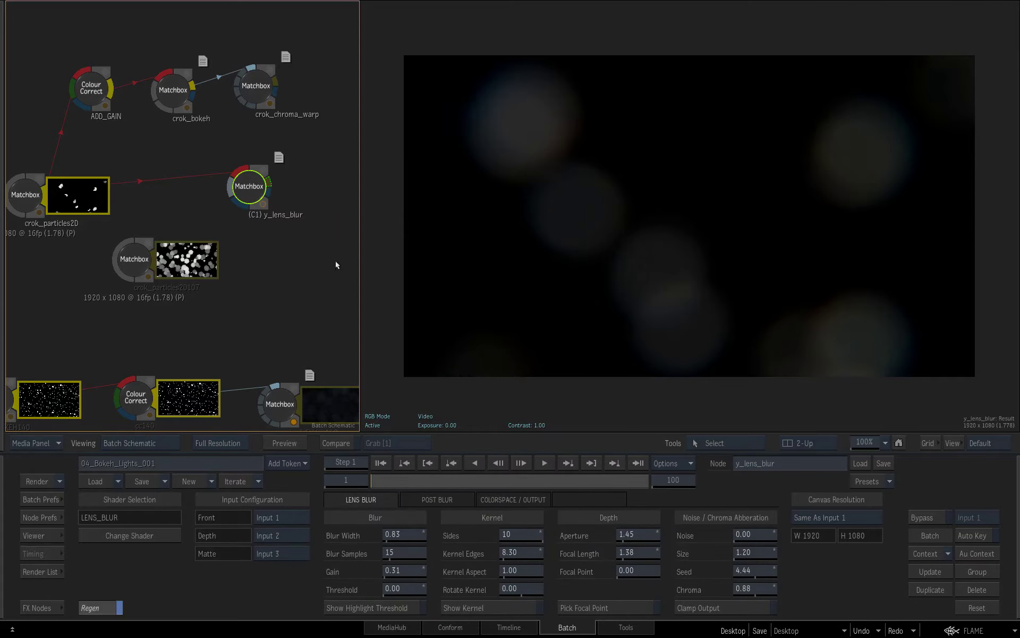
click(756, 542)
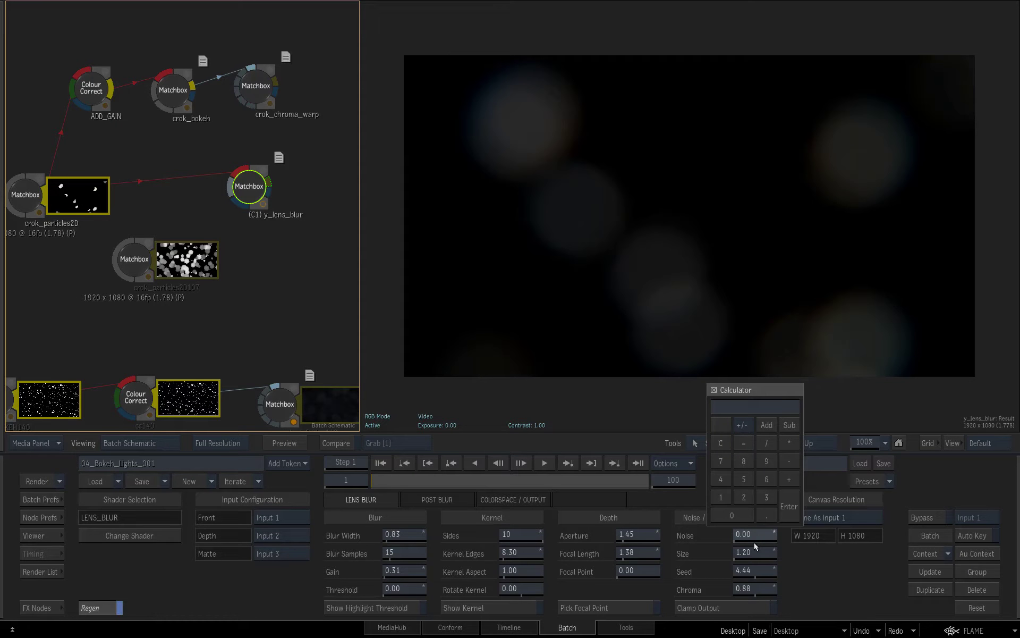
text(2)
key(Return)
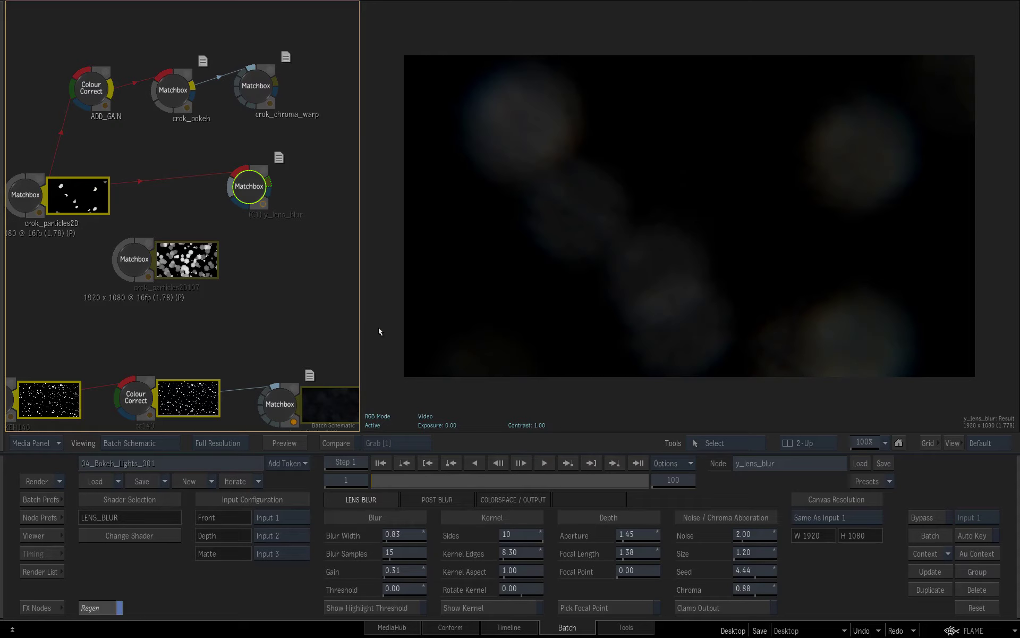
- Enter the BOKEH140 Action node's schematic and display the settings of the crok_snow3d Lightbox
drag(361, 328, 440, 326)
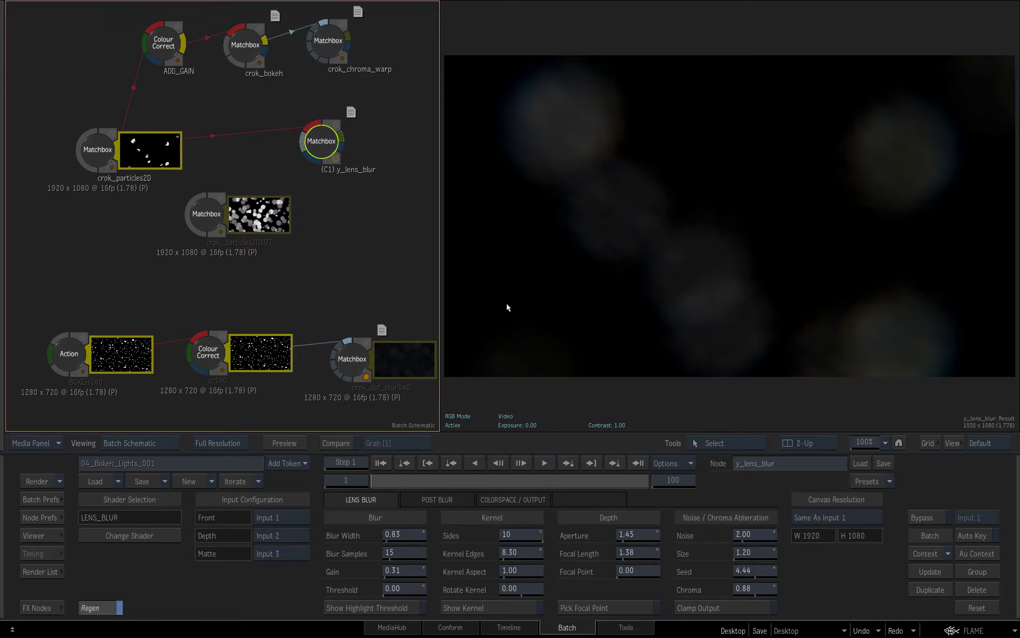
drag(309, 326, 307, 208)
click(65, 253)
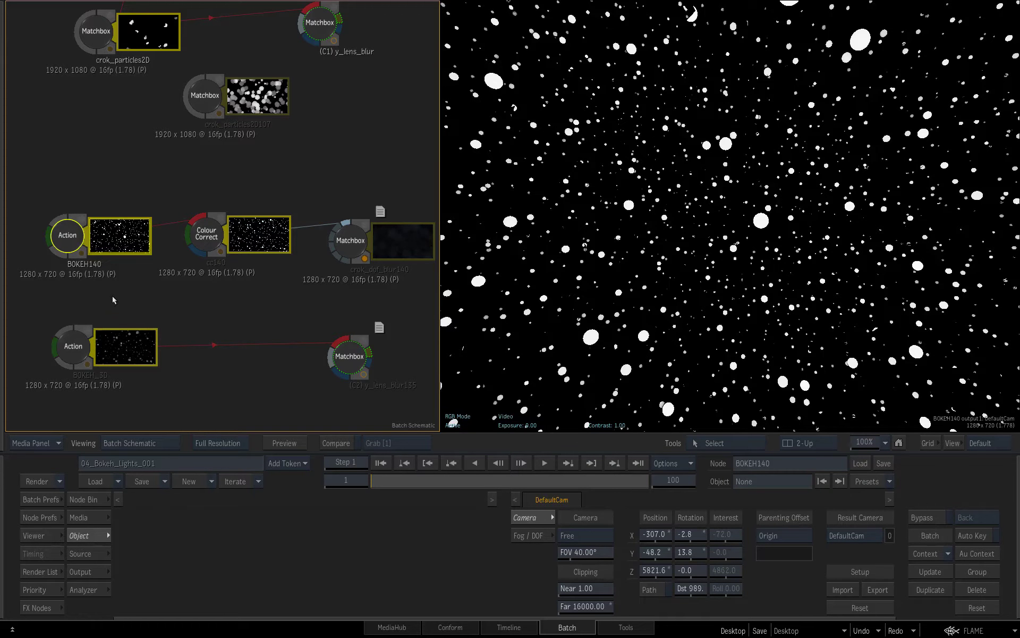
key(grave)
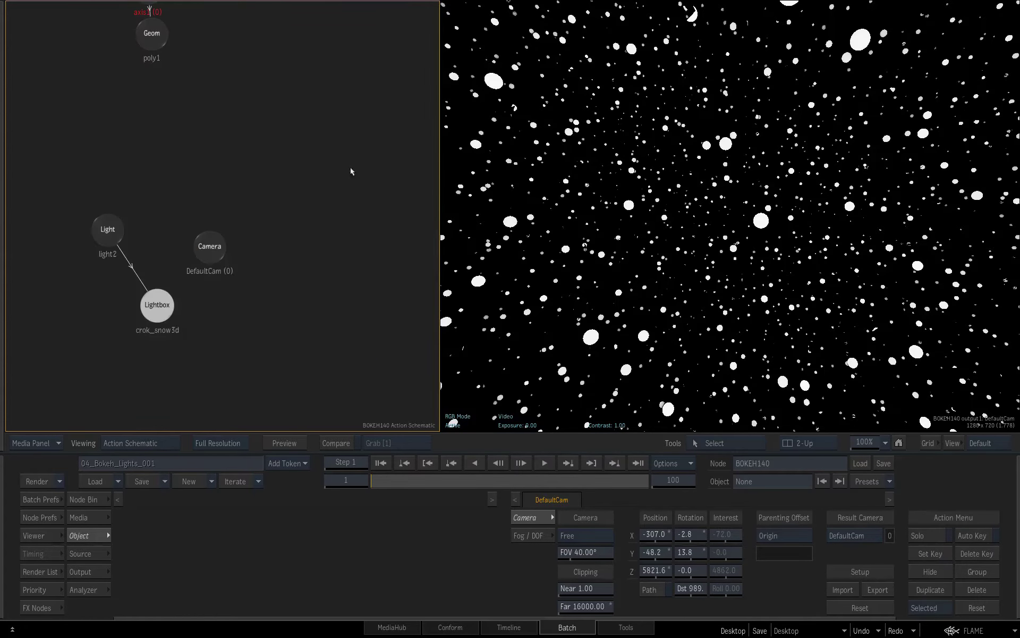
click(162, 306)
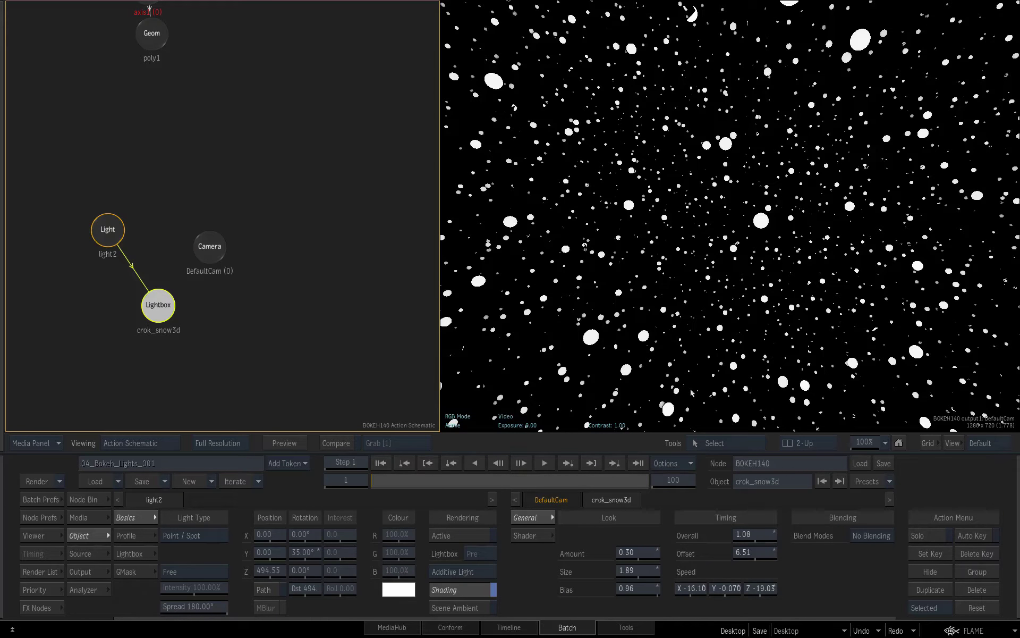
- Move DefaultCam through the snow particles to about X -541.6, Y 185.8, Z 5223.5, and return to the batch schematic
key(o)
drag(806, 242, 893, 335)
click(220, 240)
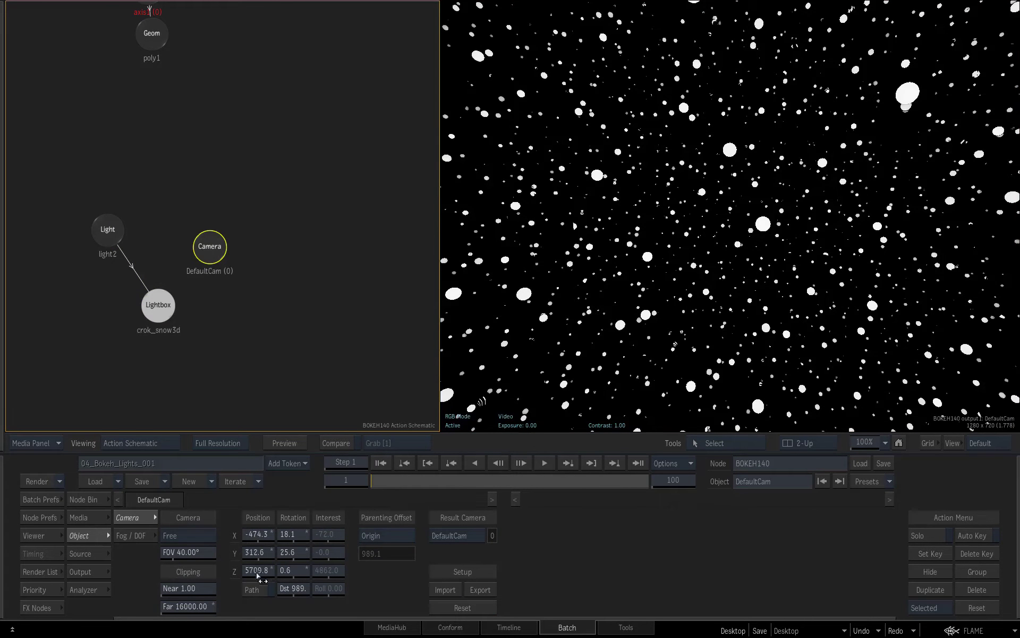
mouse_move(264, 580)
mouse_down()
mouse_move(112, 588)
mouse_move(5, 611)
mouse_move(293, 563)
mouse_move(787, 515)
mouse_move(415, 542)
mouse_move(261, 574)
mouse_up()
alt+drag(775, 318, 817, 277)
key(Escape)
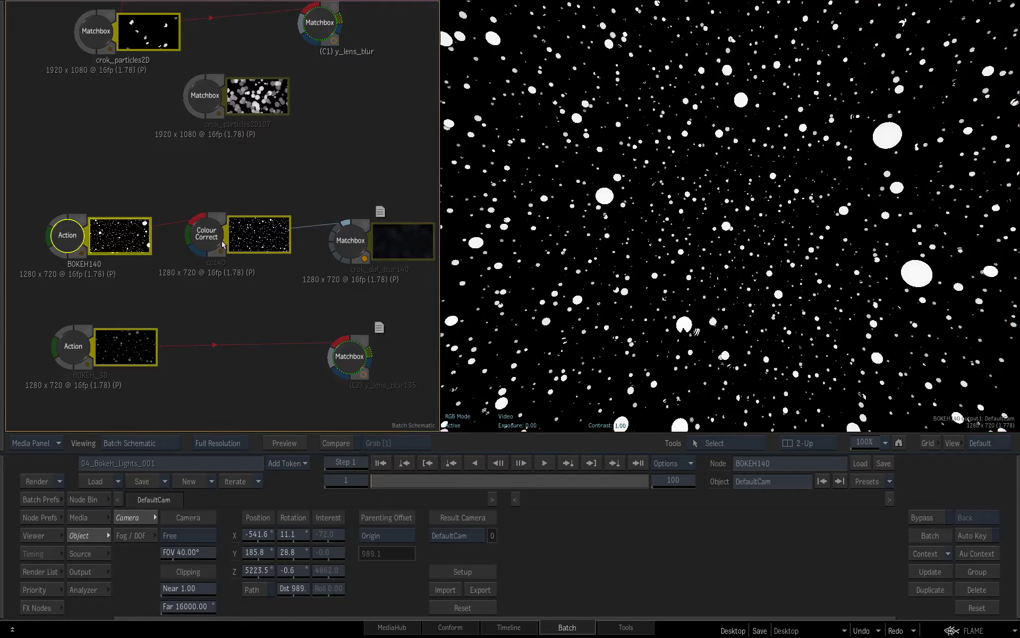
- View the cc140 and crok_dof_blur140 results in turn, and check the depth-of-field blur at frame 69
click(205, 240)
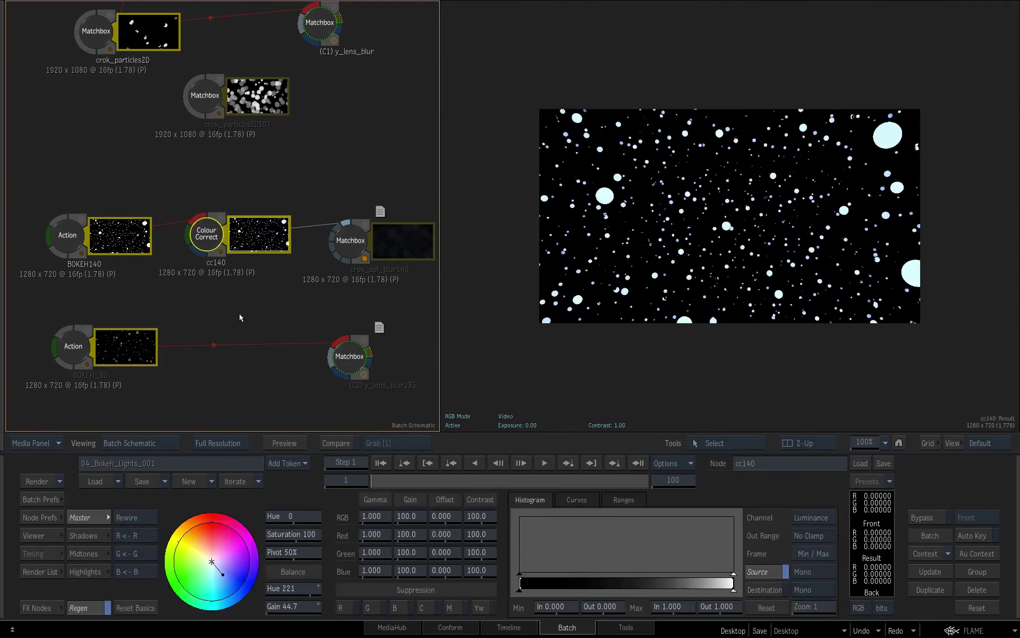
click(352, 249)
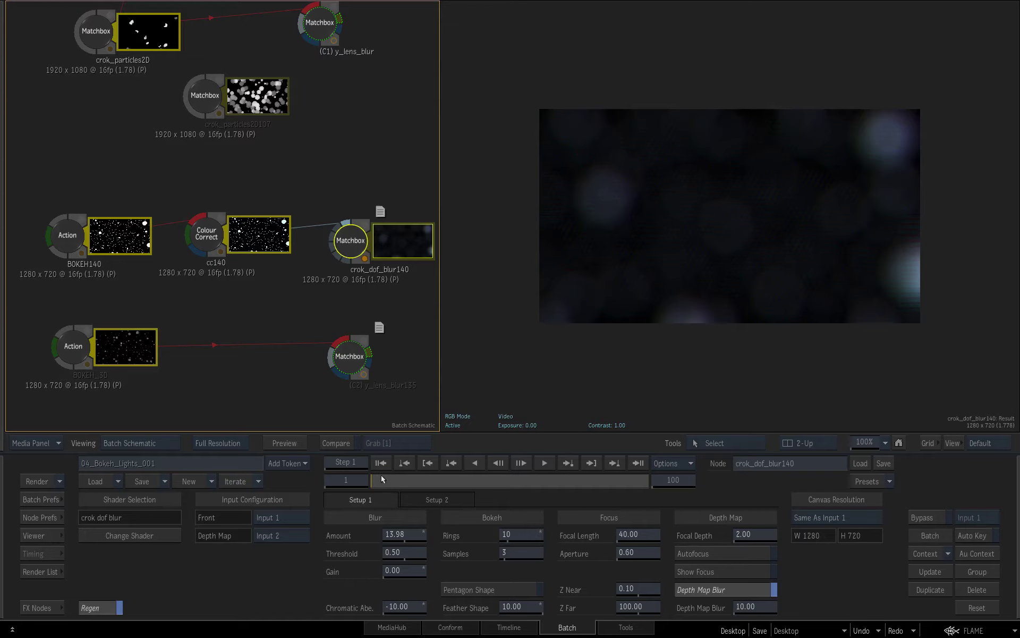
drag(381, 478, 568, 465)
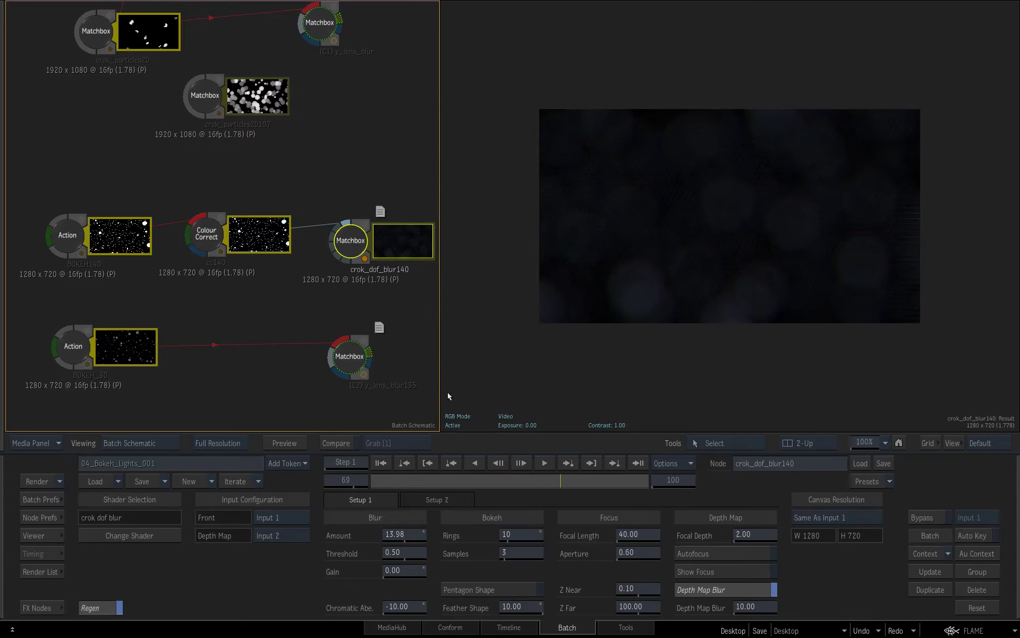
- Display the BOKEH_3D Action output and move the y_lens_blur135 node closer to the BOKEH_3D node
drag(440, 397, 566, 384)
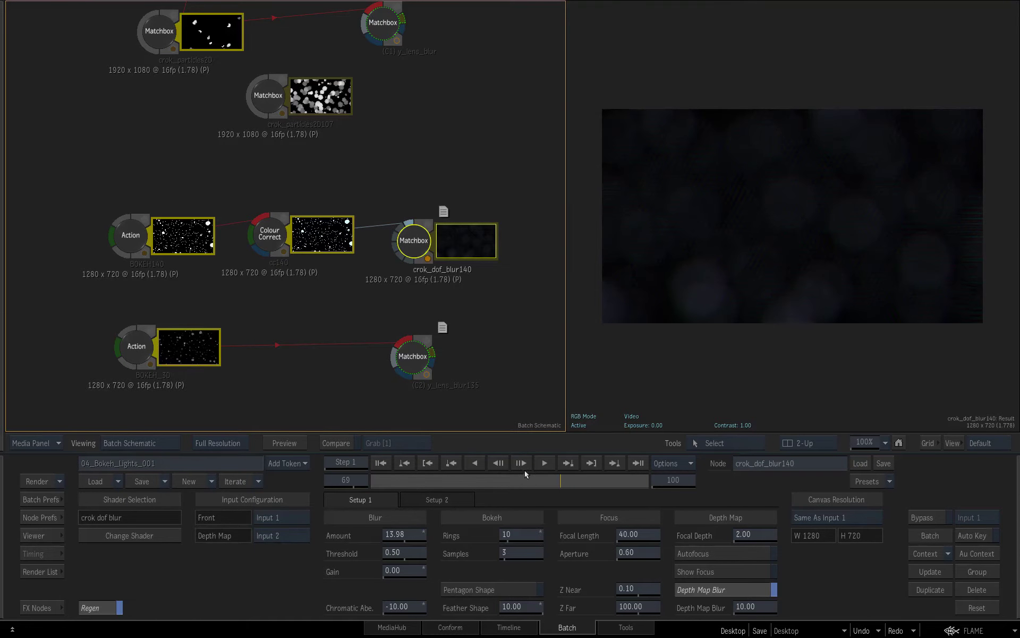
drag(344, 392, 325, 377)
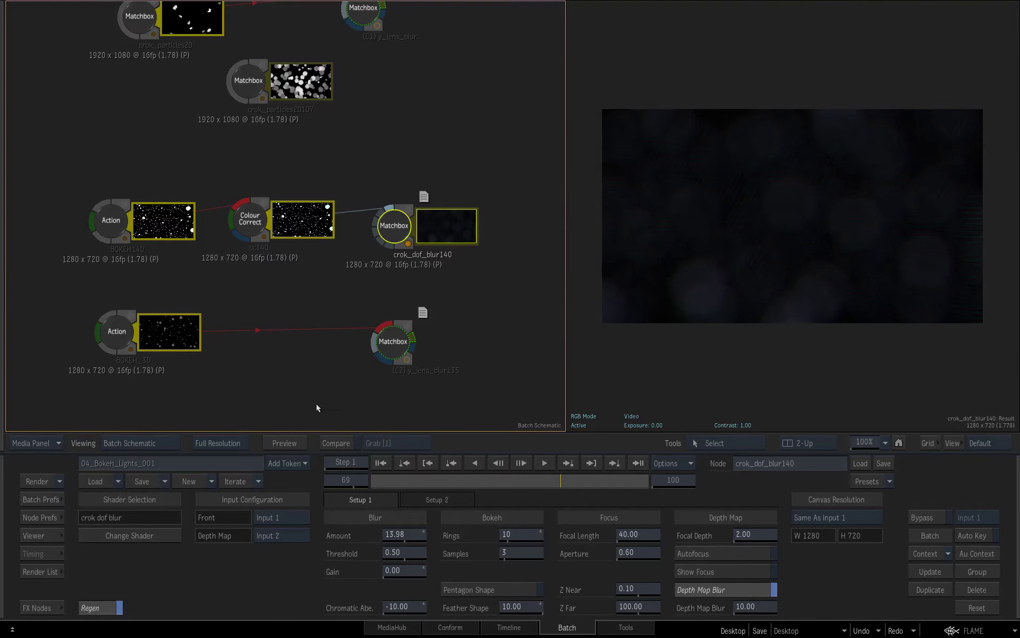
drag(308, 385, 326, 349)
click(136, 299)
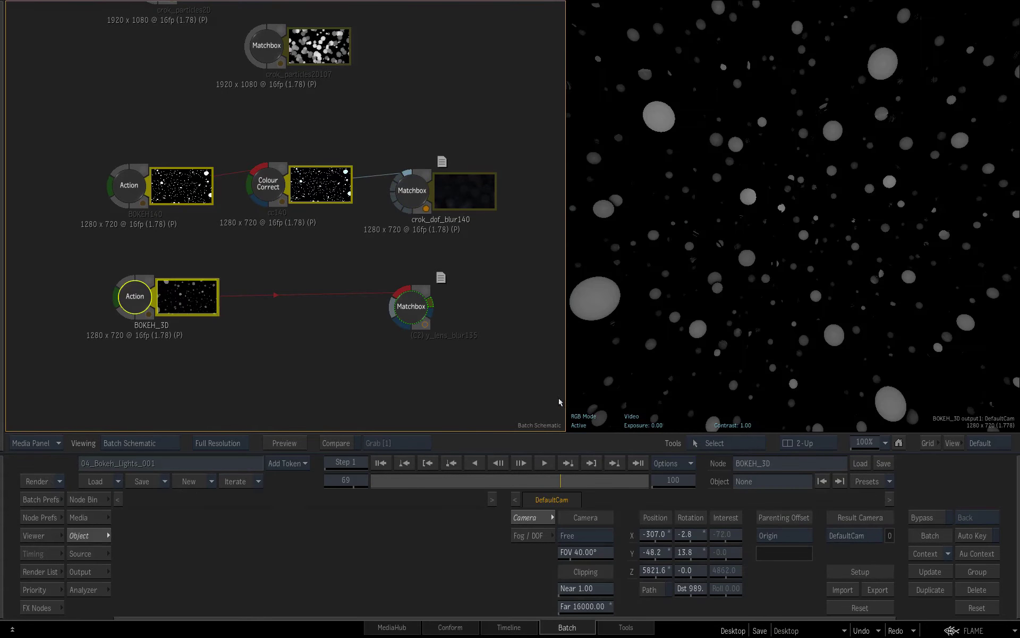
drag(565, 335, 433, 346)
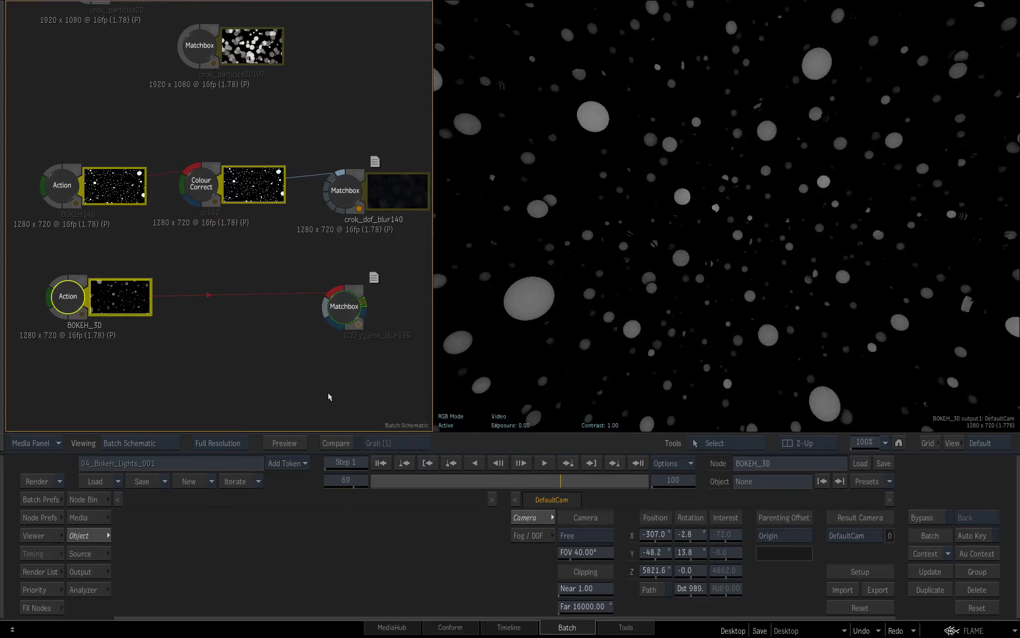
drag(343, 323, 271, 330)
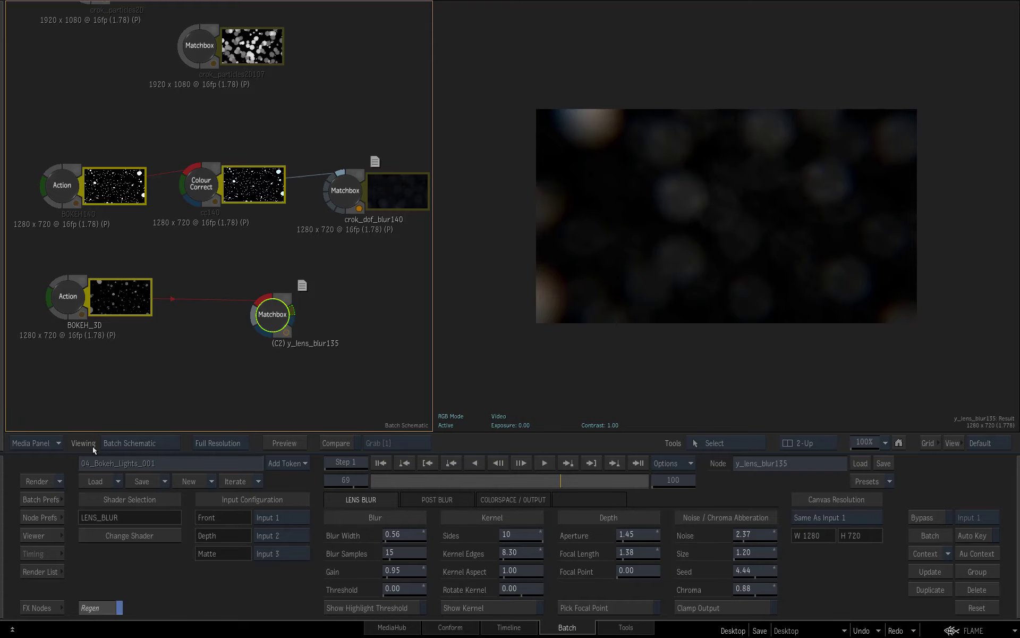
- Move BOKEH_3D's DefaultCam to about X -386.6, Y -16.9, Z 5799.6, and view the result through y_lens_blur135
click(75, 295)
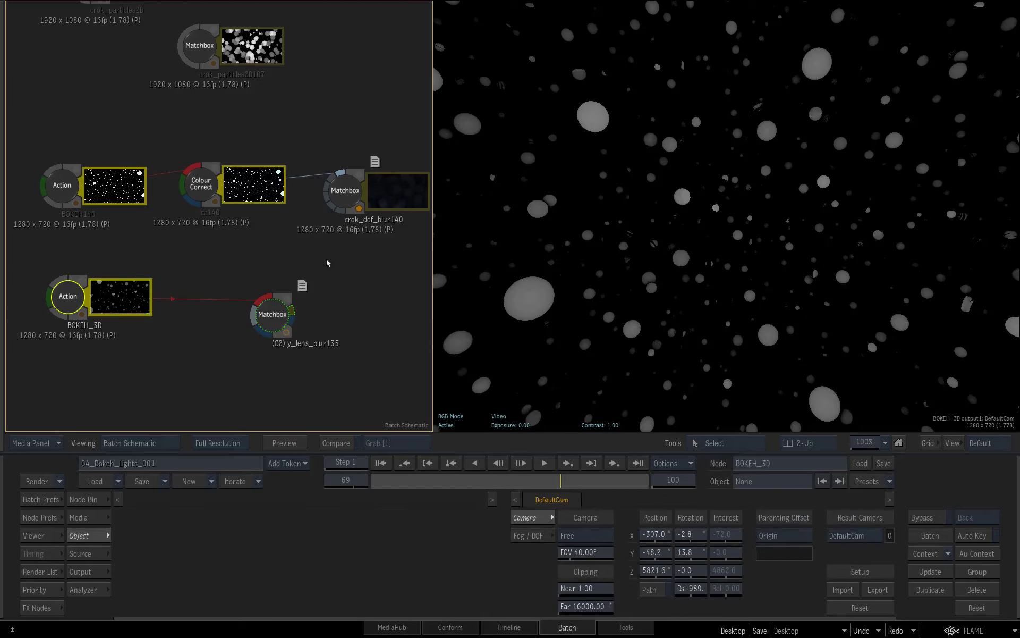
drag(687, 218, 745, 223)
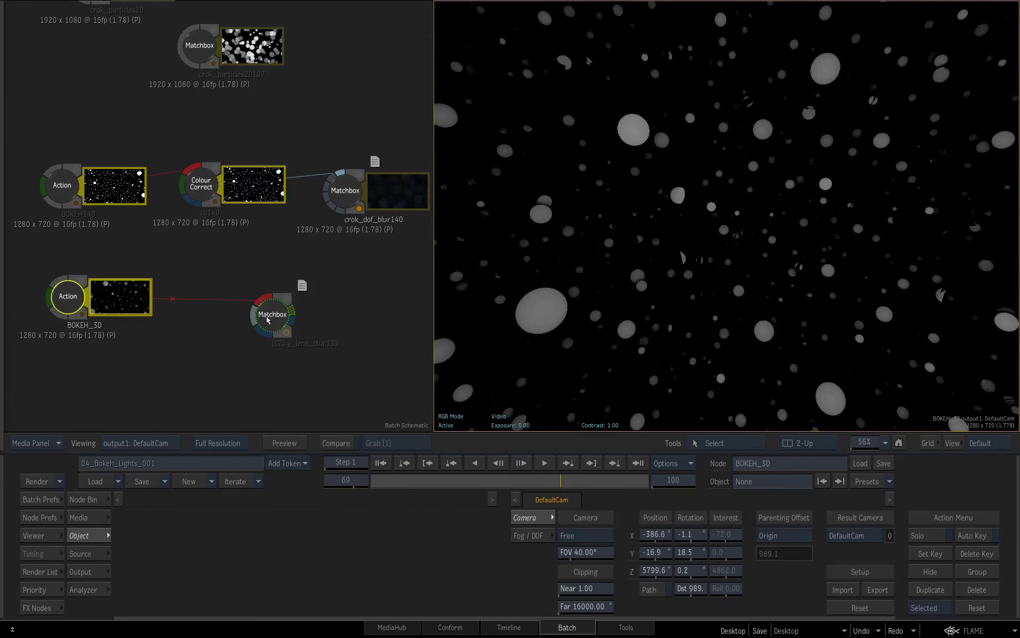
click(265, 319)
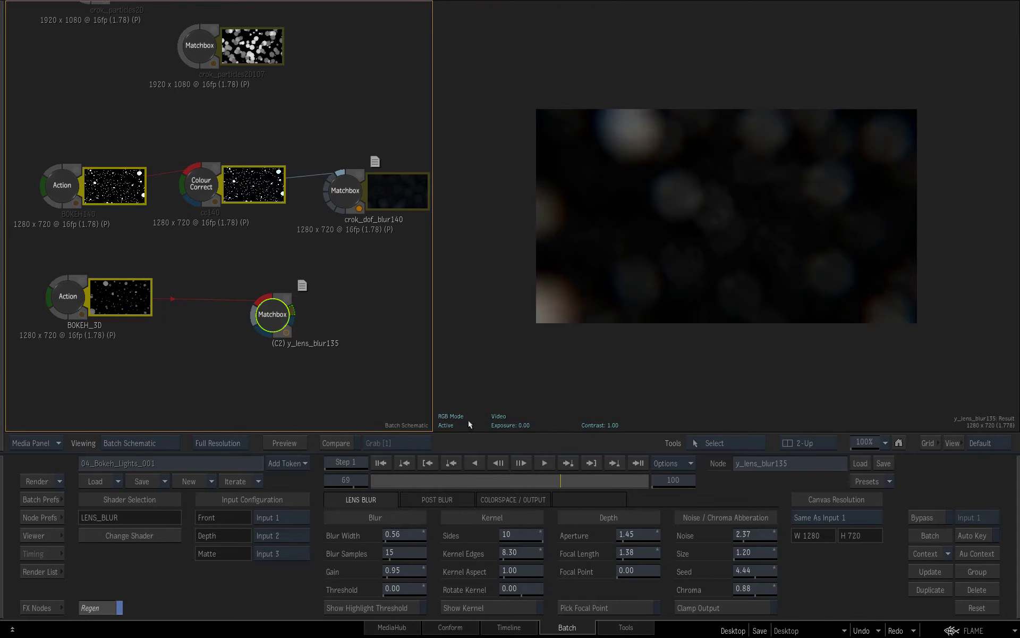
- Duplicate the BOKEH_3D Action node and place the copy below the original
click(80, 306)
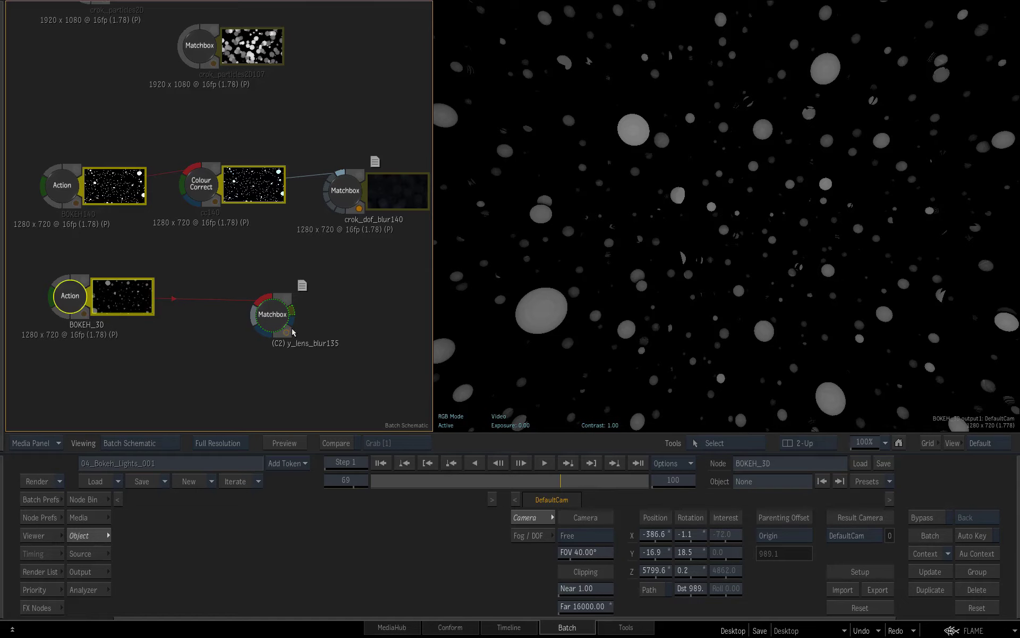
key(ctrl+v)
drag(122, 260, 114, 383)
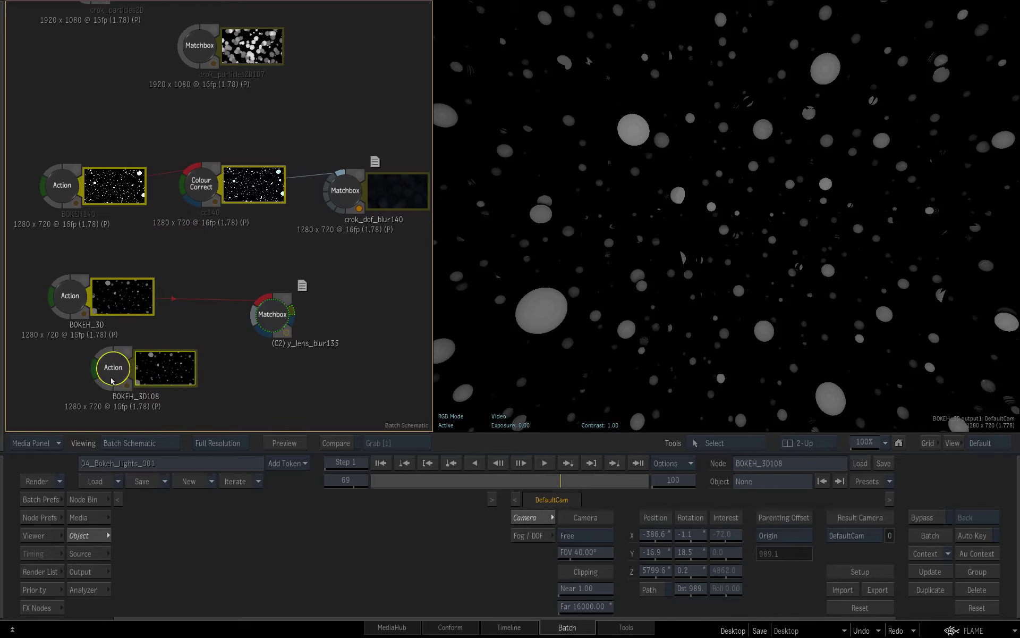
drag(113, 384, 109, 395)
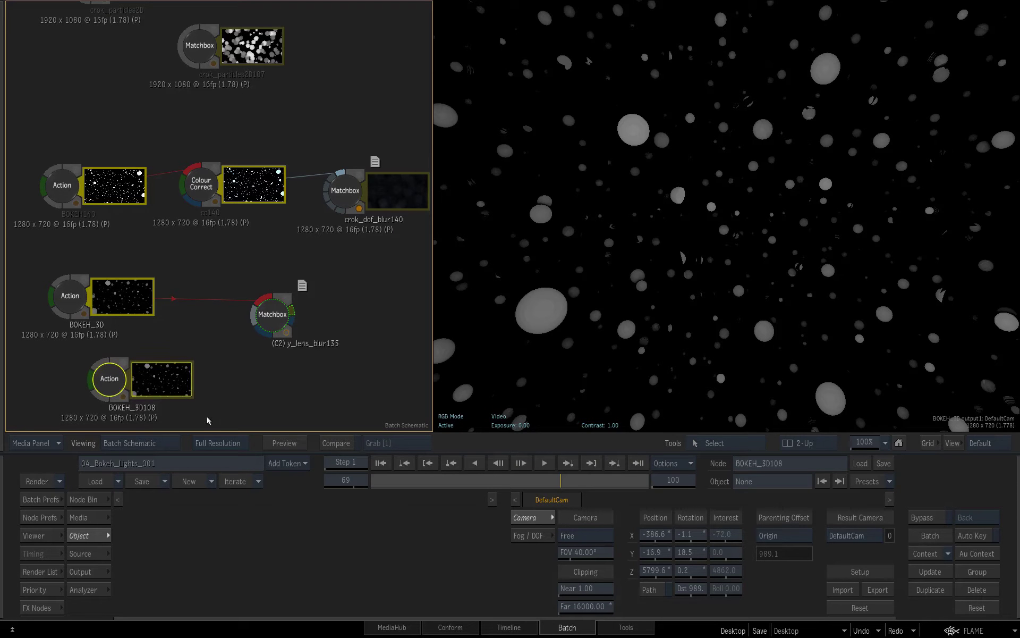
- Start changing the shader of the crok_snow3d Lightbox in the duplicated Action, and leave the Lightbox preset folder
key(Escape)
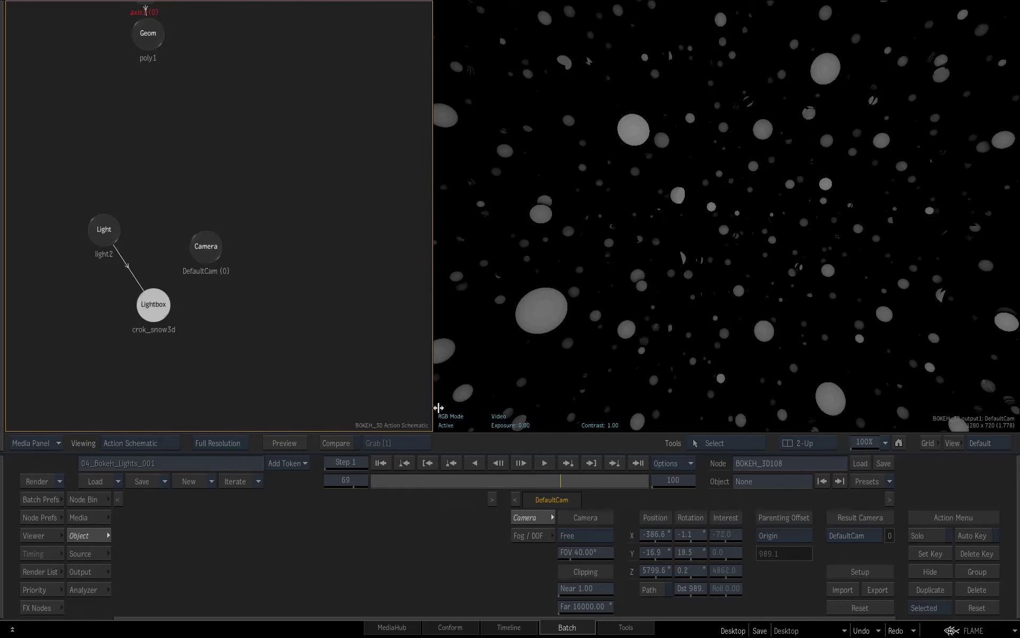
click(151, 310)
click(533, 537)
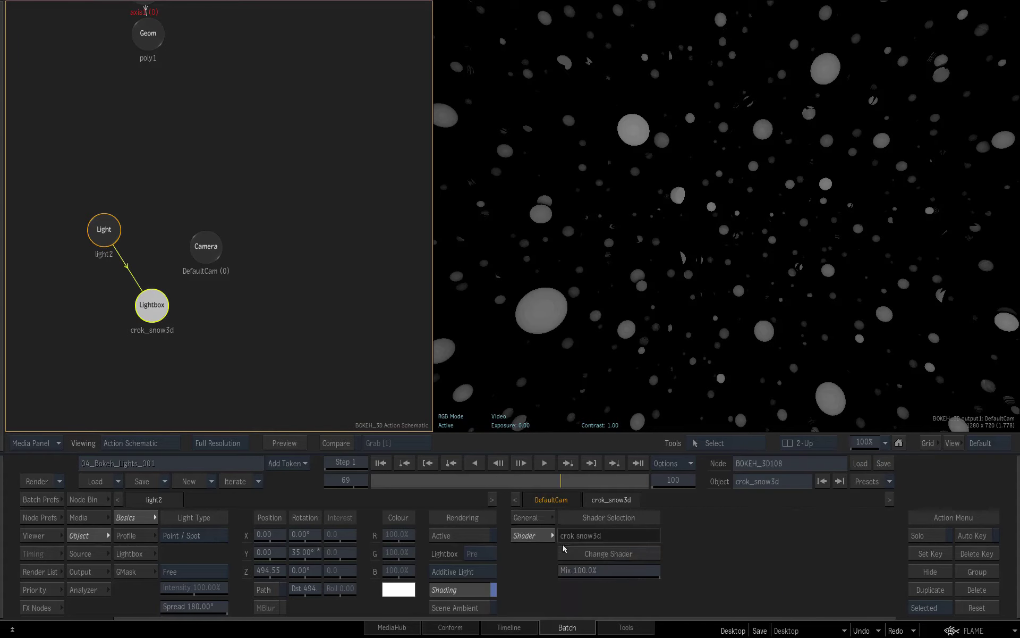
click(603, 555)
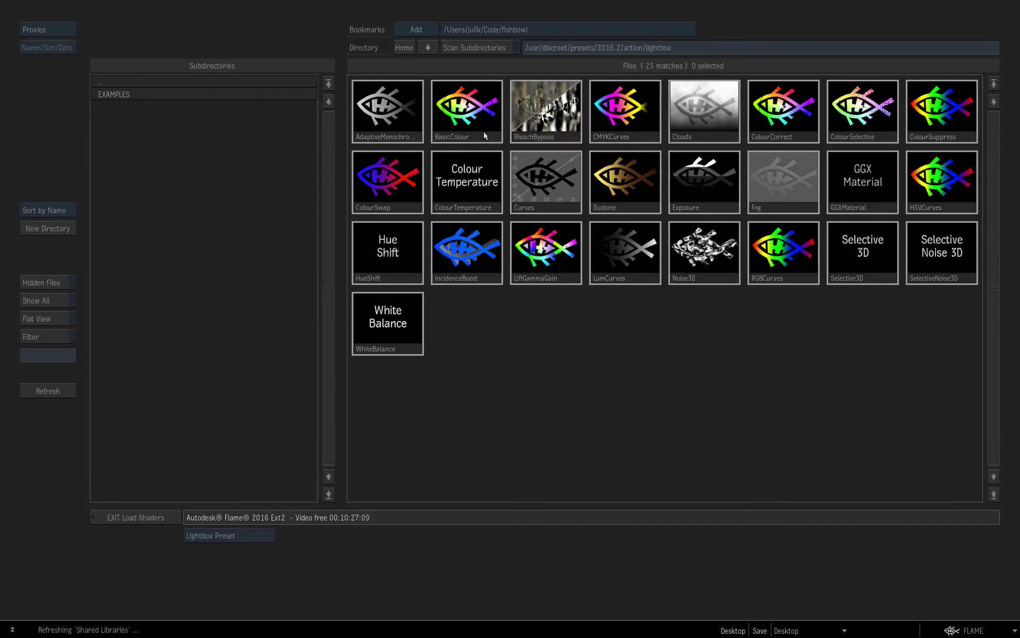
click(428, 47)
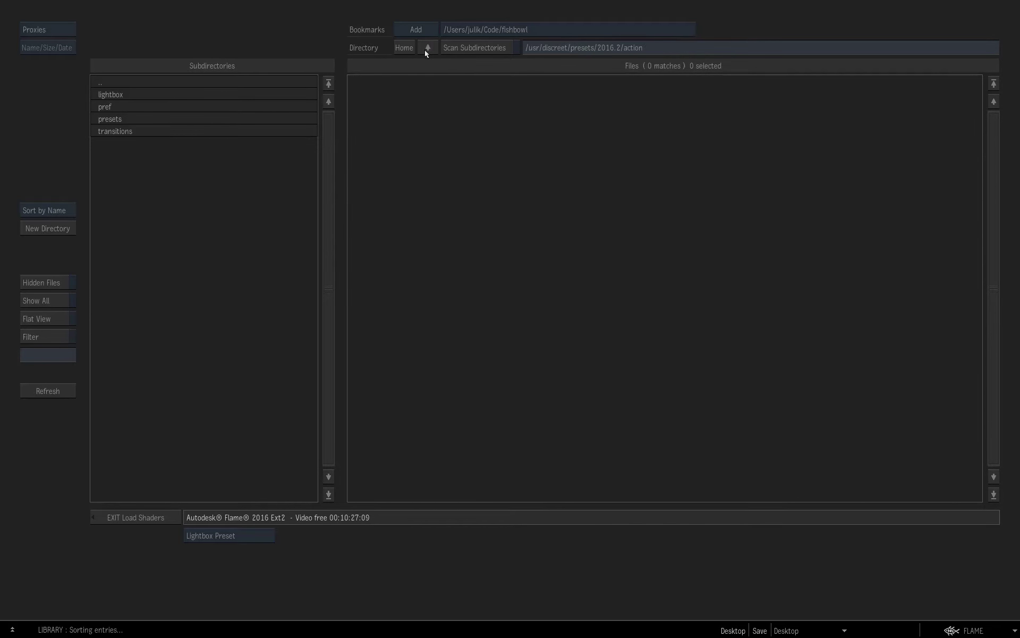
click(404, 48)
key(super+Tab)
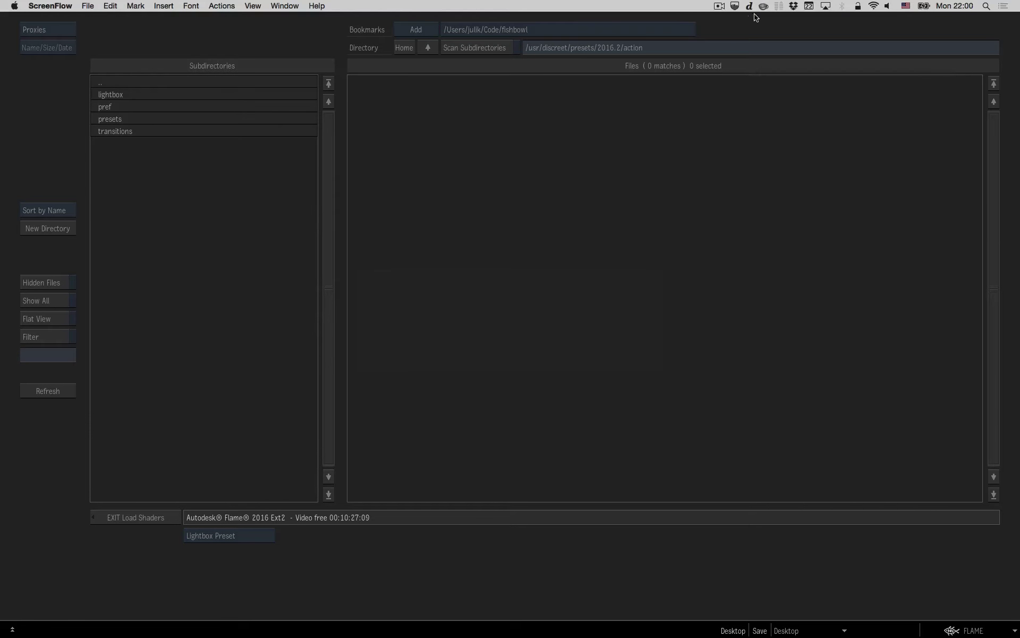
click(720, 5)
click(728, 37)
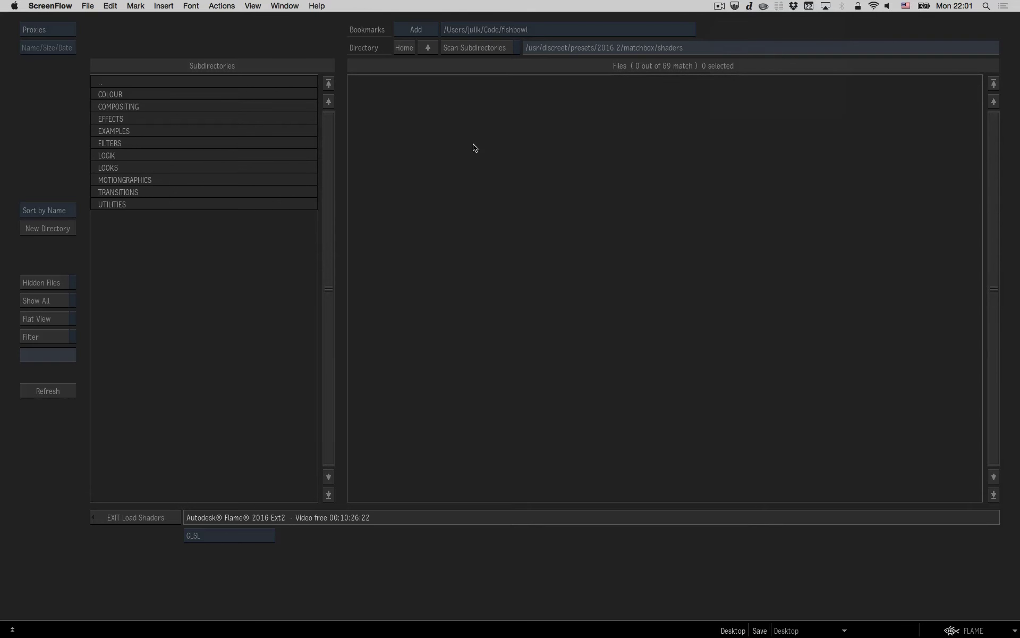
click(720, 5)
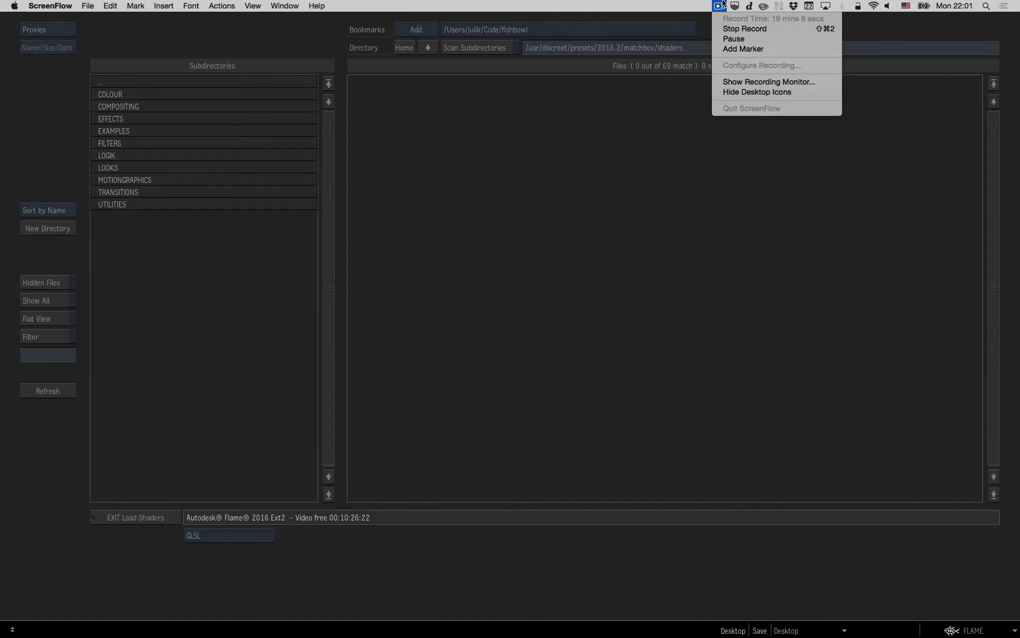
click(722, 5)
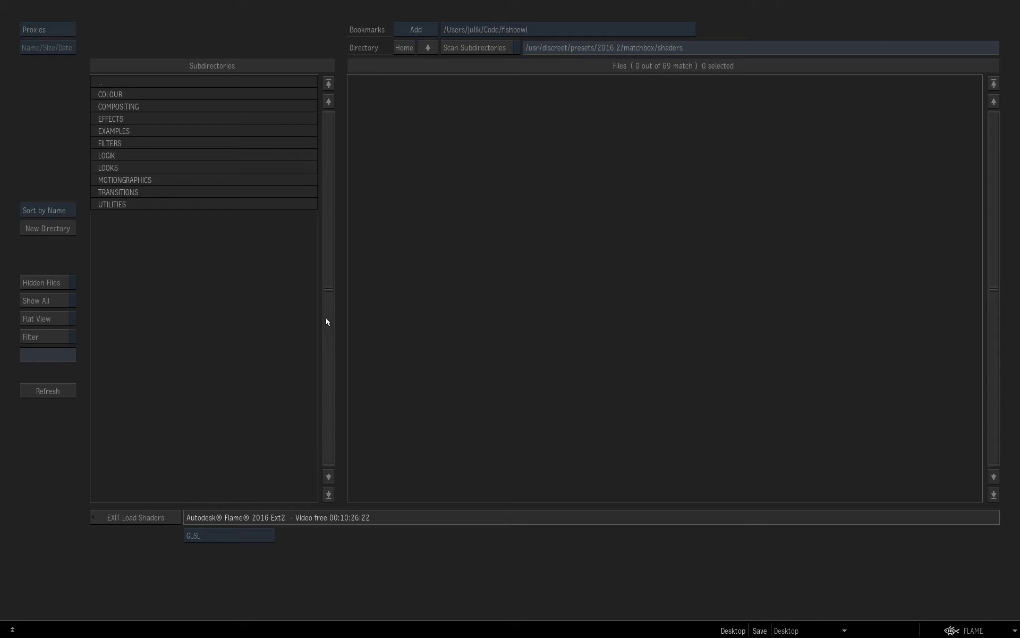
- Load the crok_flames shader from the LOGIK Matchbox shaders folder into the Lightbox
click(168, 154)
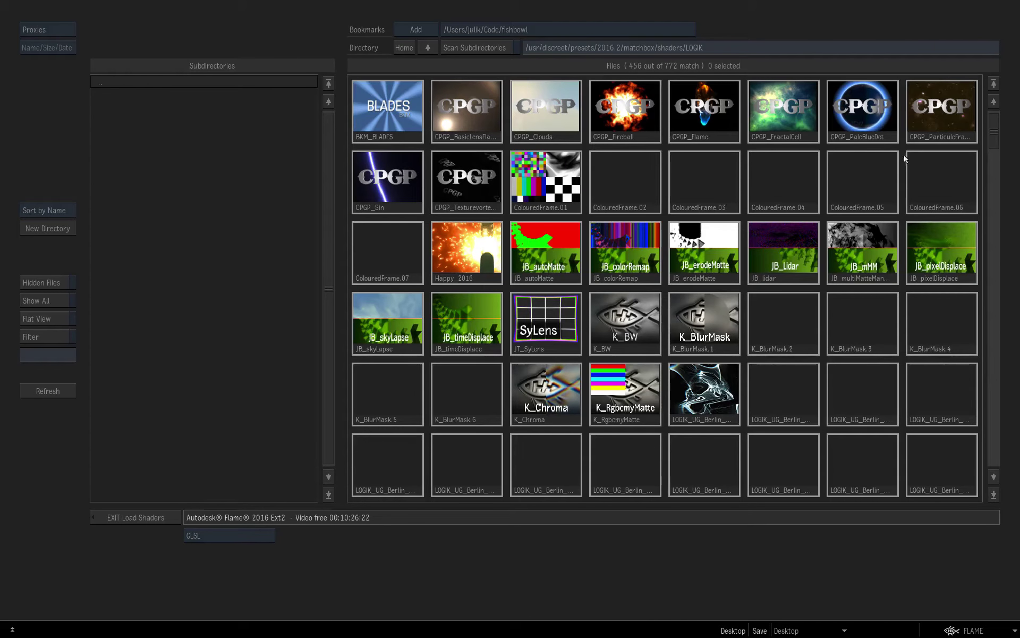
drag(992, 135, 995, 324)
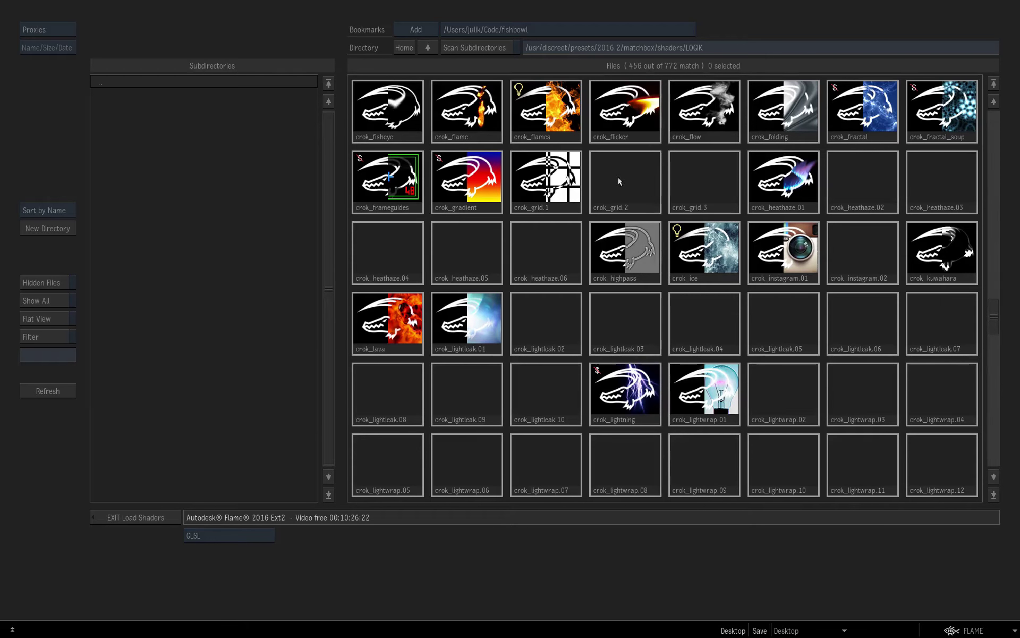
double_click(559, 122)
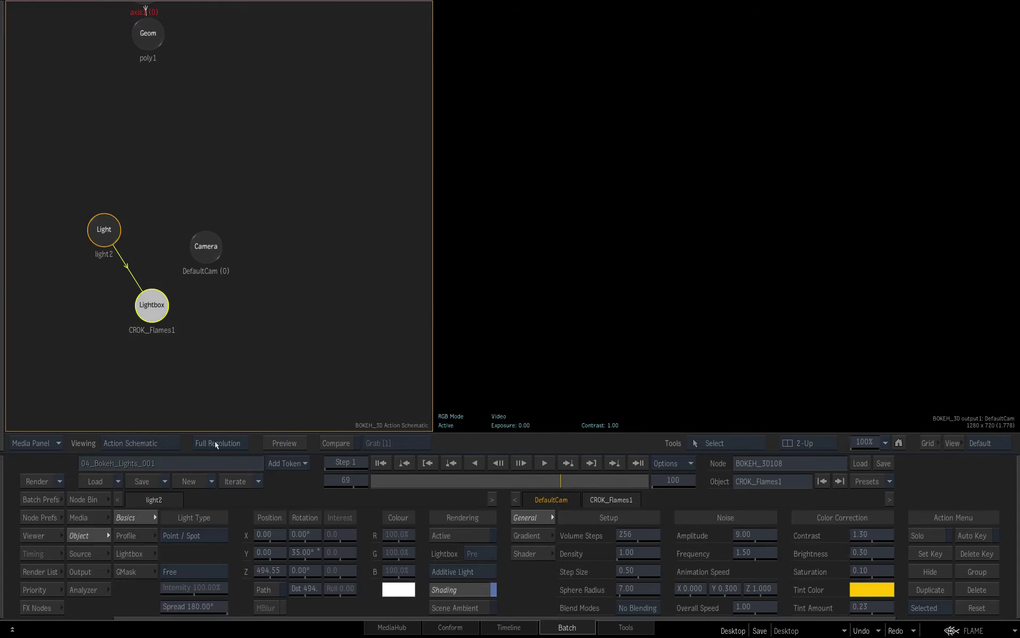
- Set the flames Lightbox's Volume Steps to 32
click(596, 218)
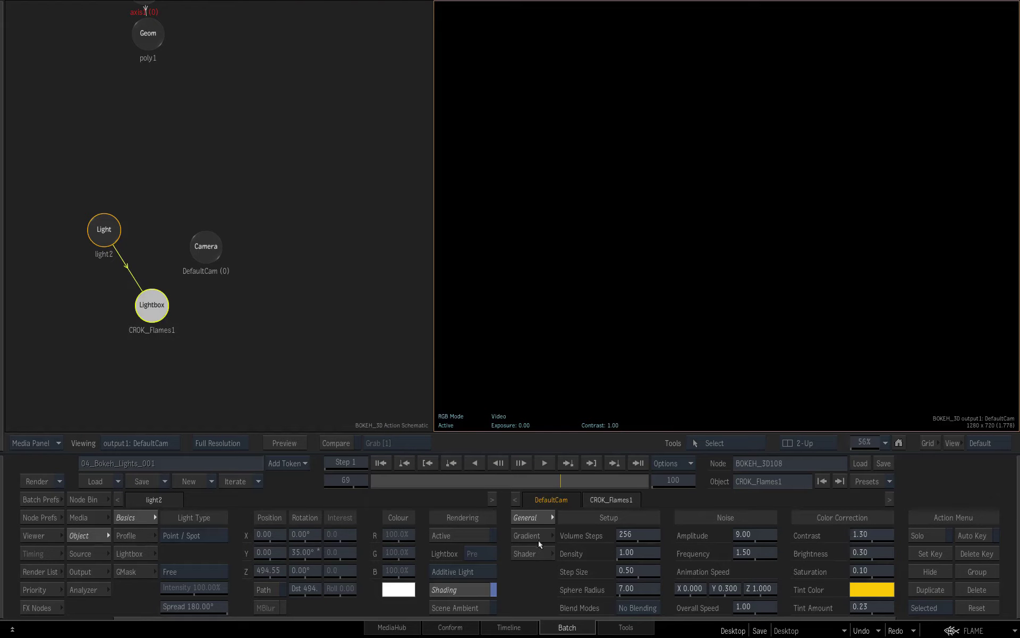
click(897, 445)
click(640, 535)
text(32)
key(Return)
- Reset DefaultCam to its default position and return to frame 1
click(207, 270)
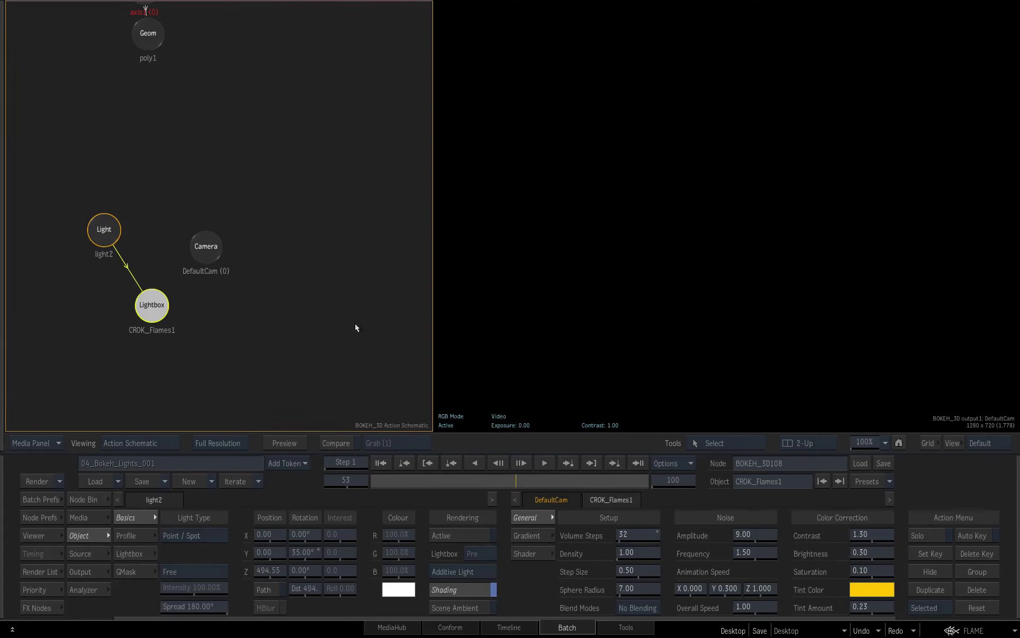
click(981, 612)
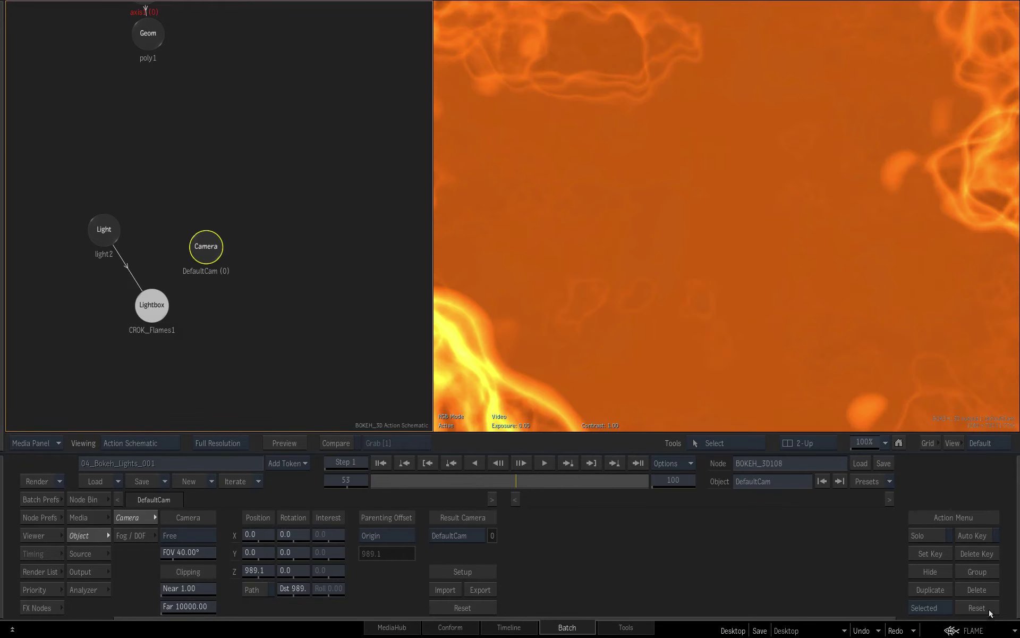
click(383, 466)
- Orbit the camera in the Action output to view the flames from another angle
click(898, 423)
drag(870, 444, 791, 452)
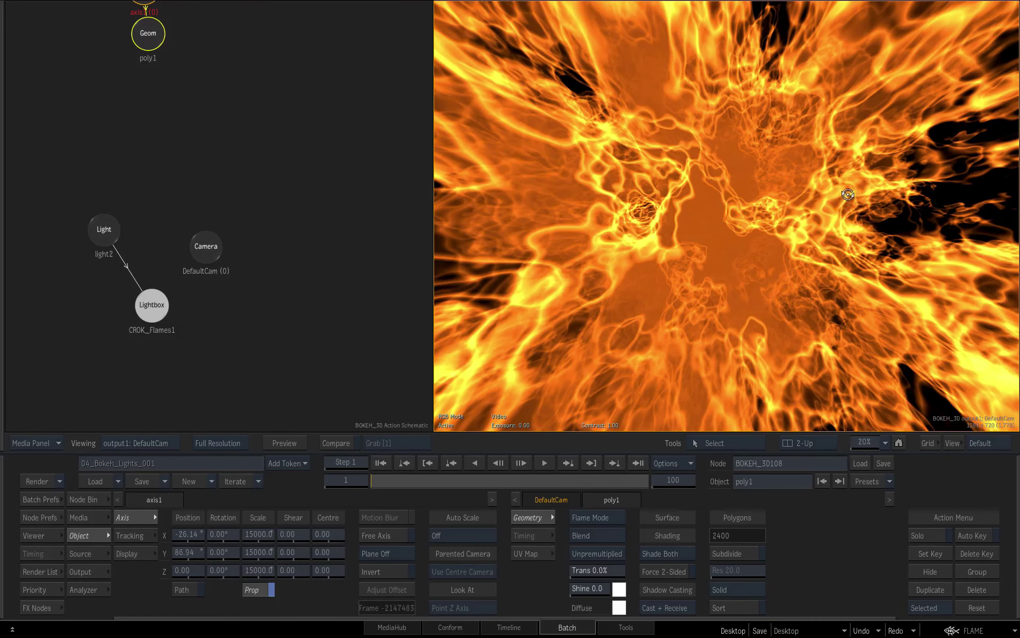
drag(847, 195, 355, 332)
- Raise the CROK_Flames1 Lightbox's Volume Steps to 128
click(165, 318)
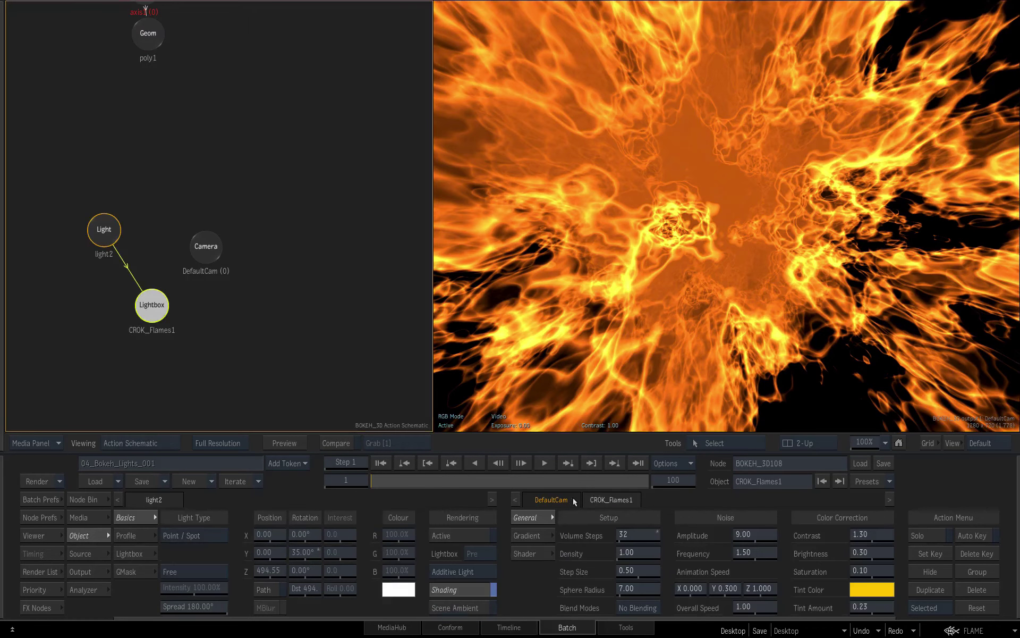
click(644, 538)
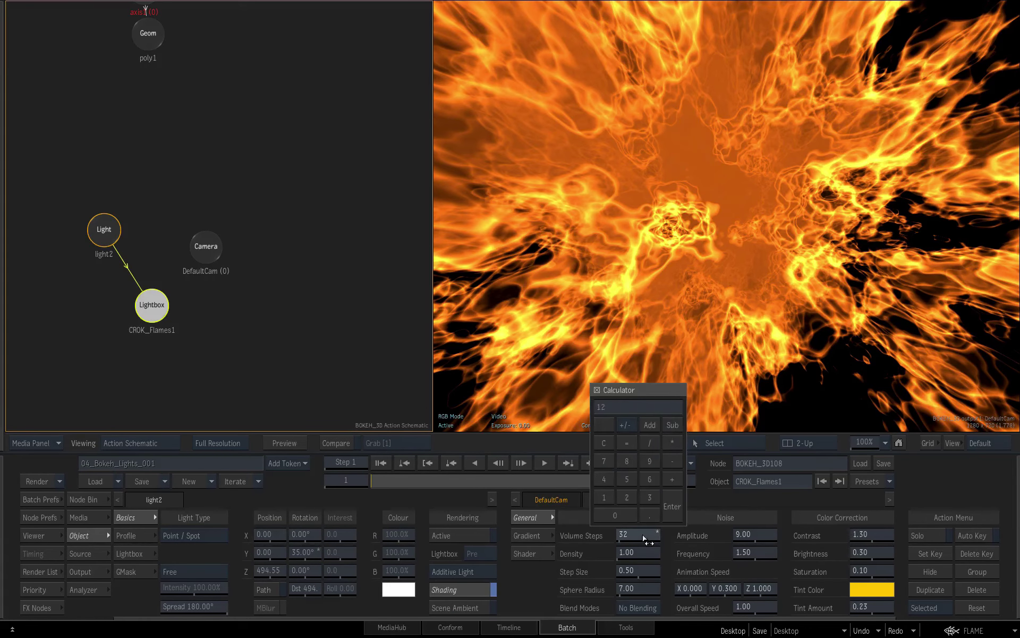
key(Return)
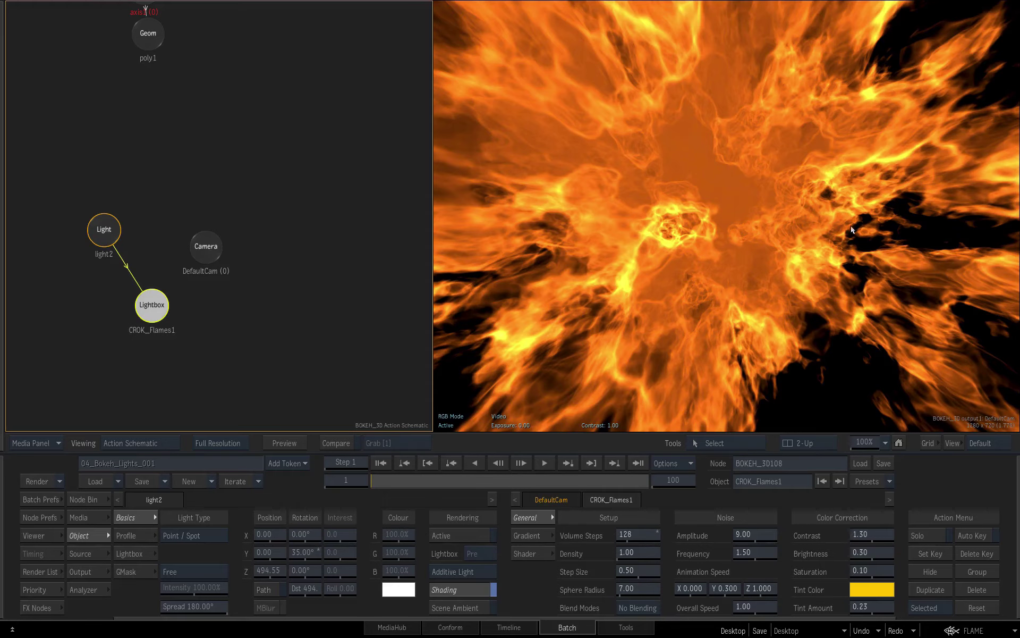
- Orbit the camera around the refined flames and inspect their animation at frame 50
drag(803, 194, 825, 323)
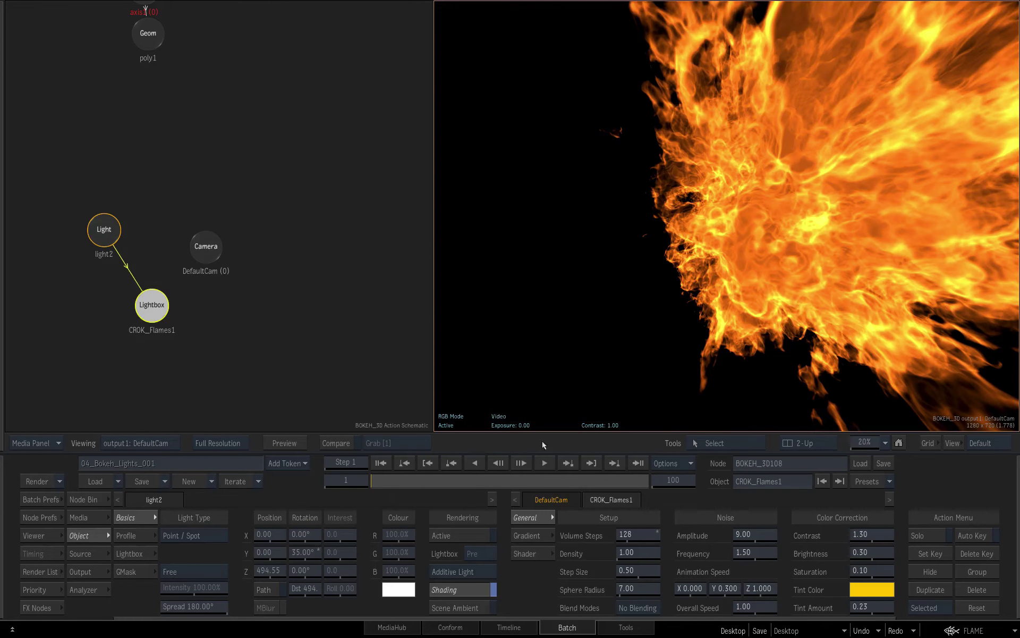
drag(396, 481, 509, 478)
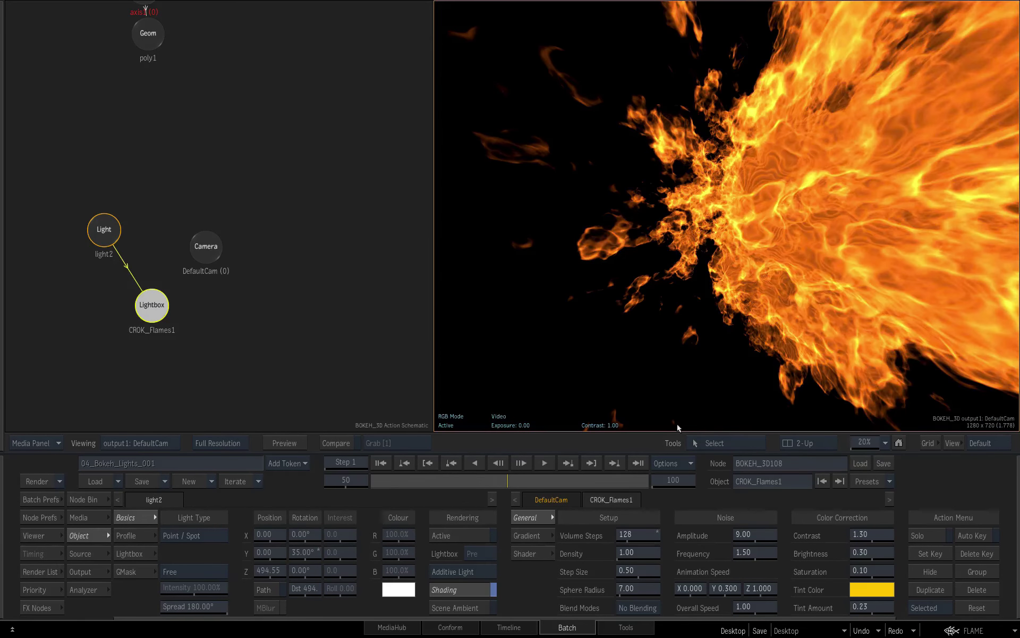
drag(900, 271, 854, 278)
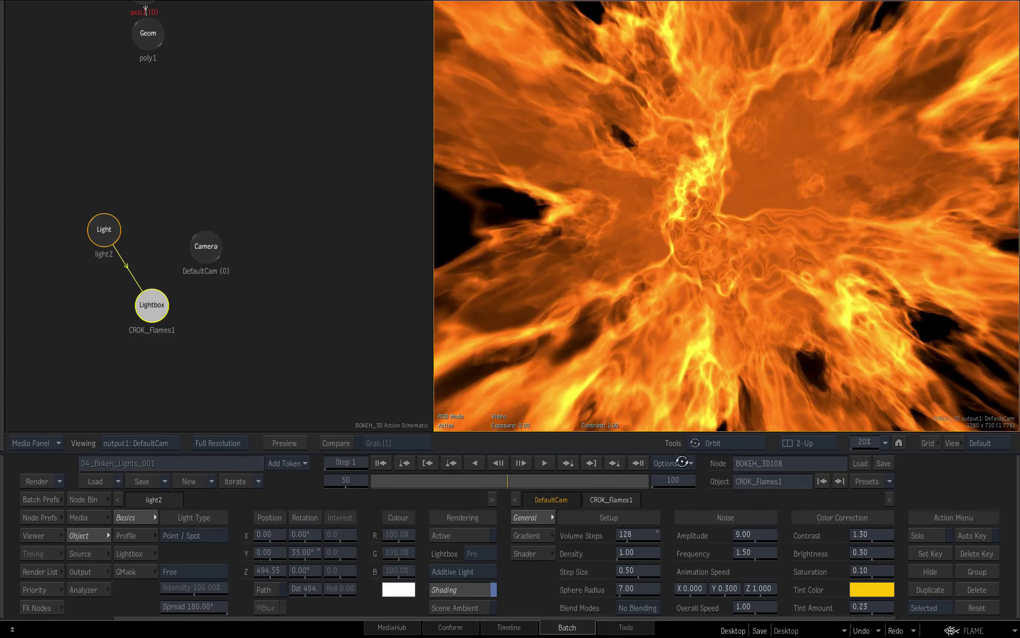